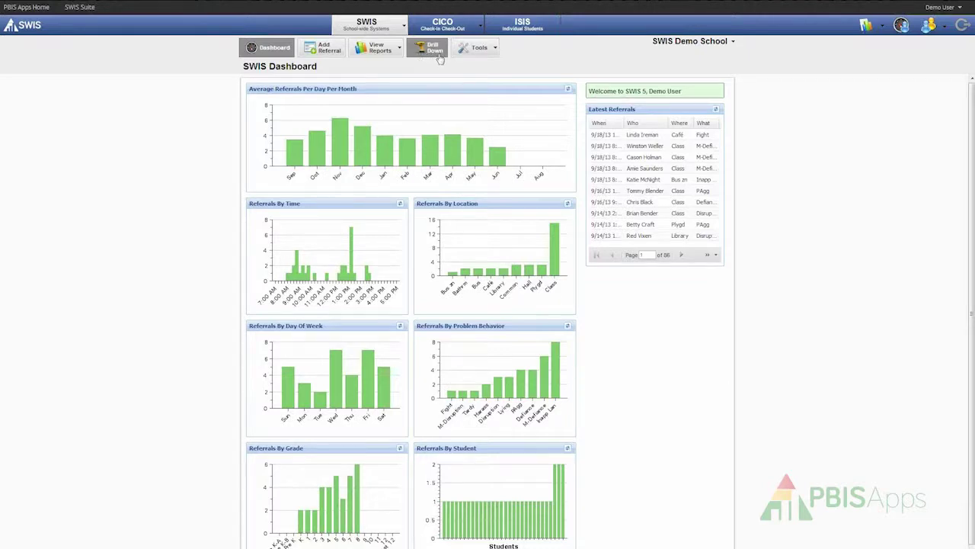
Generate a Drill Down report without any filters and return to the SWIS Dashboard to review its referral graphs.
{"action": "left_click", "coordinate": [439, 58]}
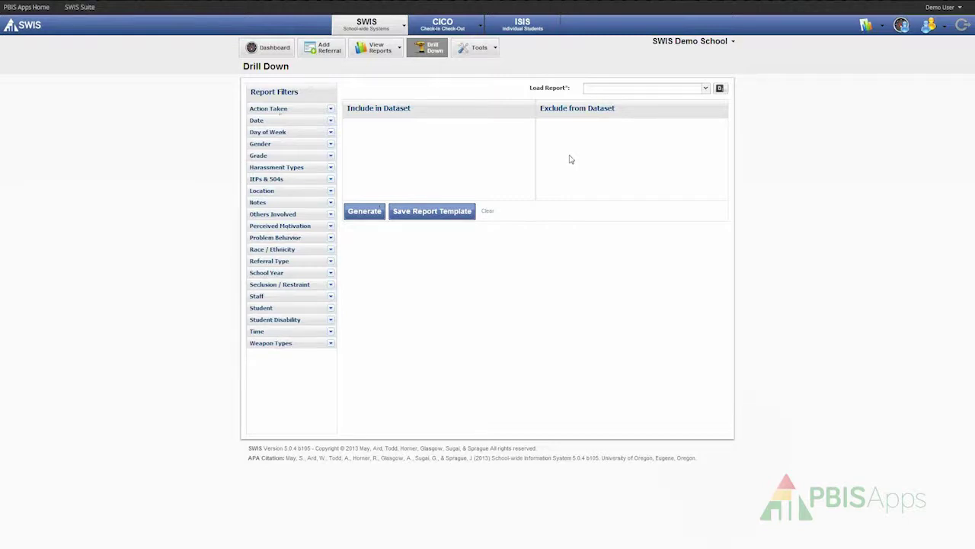
{"action": "left_click", "coordinate": [367, 218]}
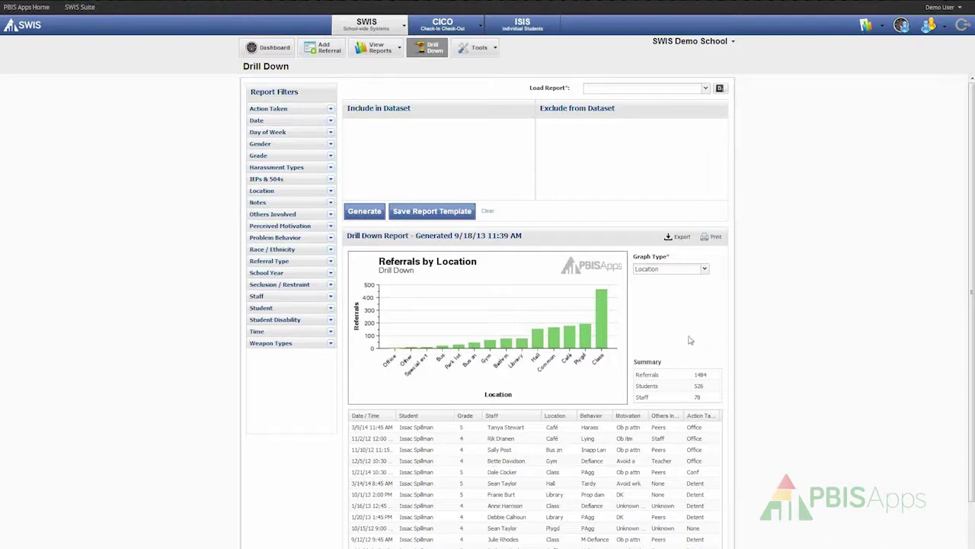
{"action": "left_click", "coordinate": [276, 48]}
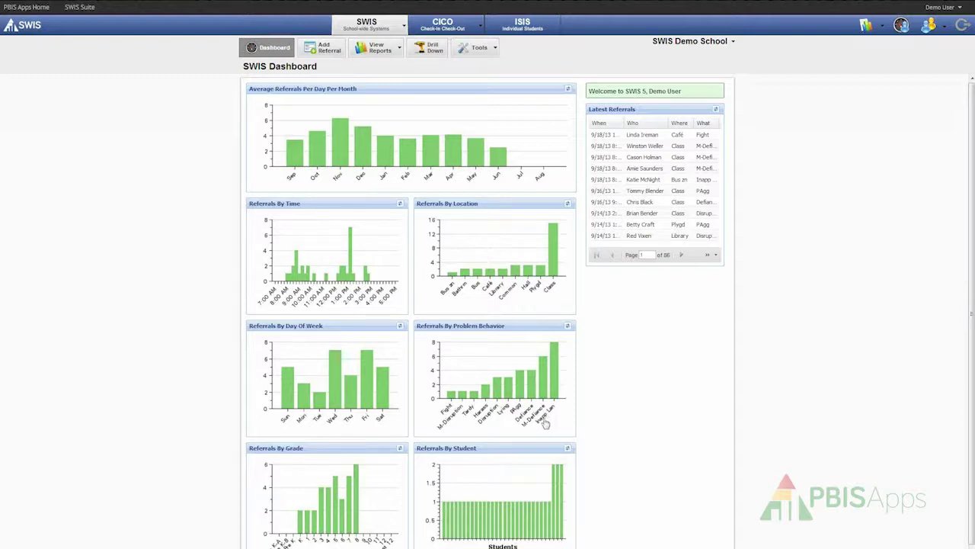
In Drill Down, include the Abusive Language problem behavior in the dataset and generate the report.
{"action": "left_click", "coordinate": [429, 48]}
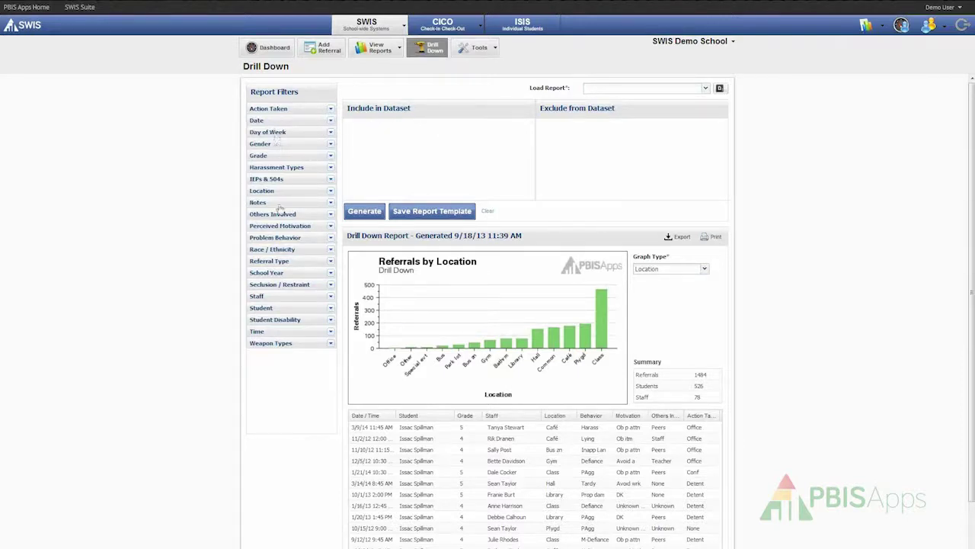
{"action": "left_click", "coordinate": [303, 238]}
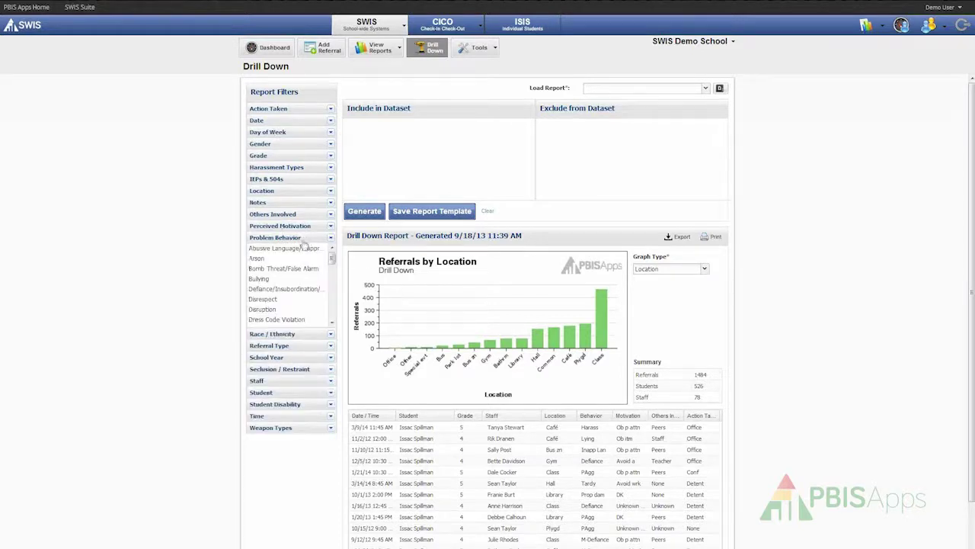
{"action": "mouse_move", "coordinate": [332, 259]}
{"action": "left_mouse_down"}
{"action": "mouse_move", "coordinate": [333, 317]}
{"action": "mouse_move", "coordinate": [333, 259]}
{"action": "left_mouse_up"}
{"action": "left_click", "coordinate": [289, 251]}
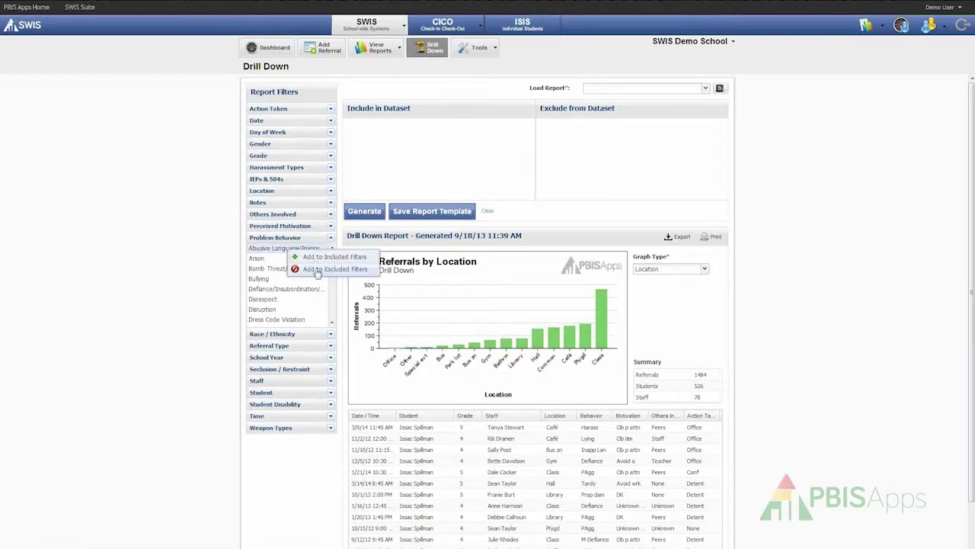
{"action": "left_click", "coordinate": [267, 252]}
{"action": "left_click_drag", "start_coordinate": [268, 254], "coordinate": [403, 154]}
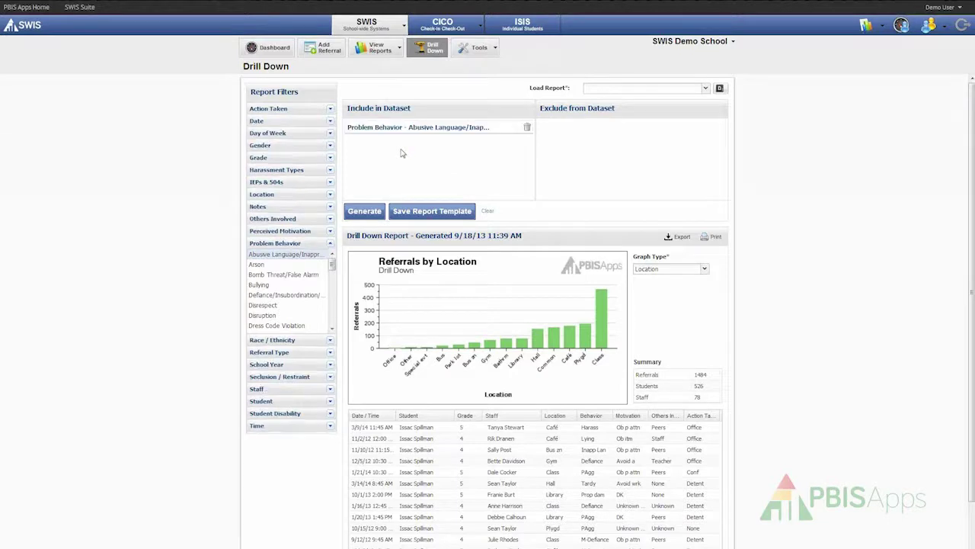
{"action": "left_click", "coordinate": [366, 211]}
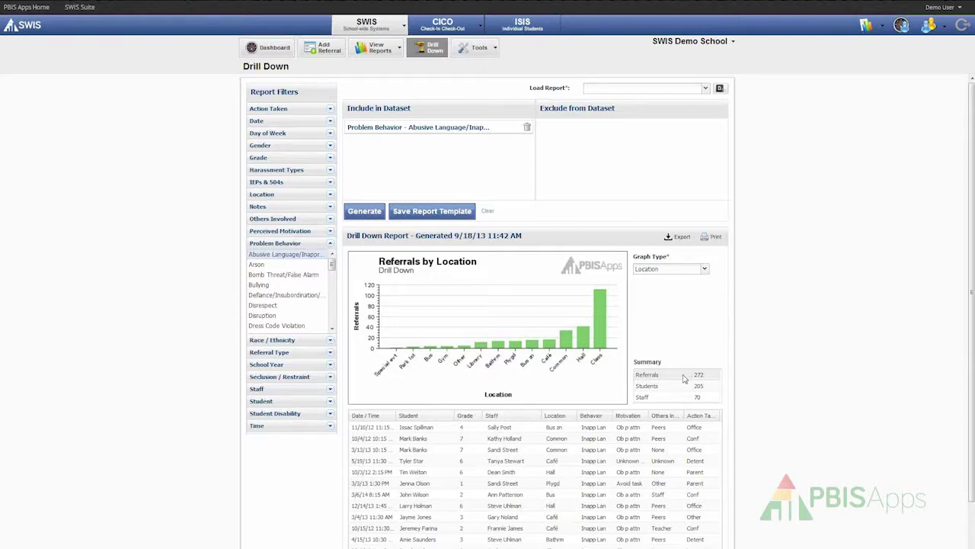
Include school year 2013-14 in the dataset and regenerate the report.
{"action": "left_click", "coordinate": [313, 368]}
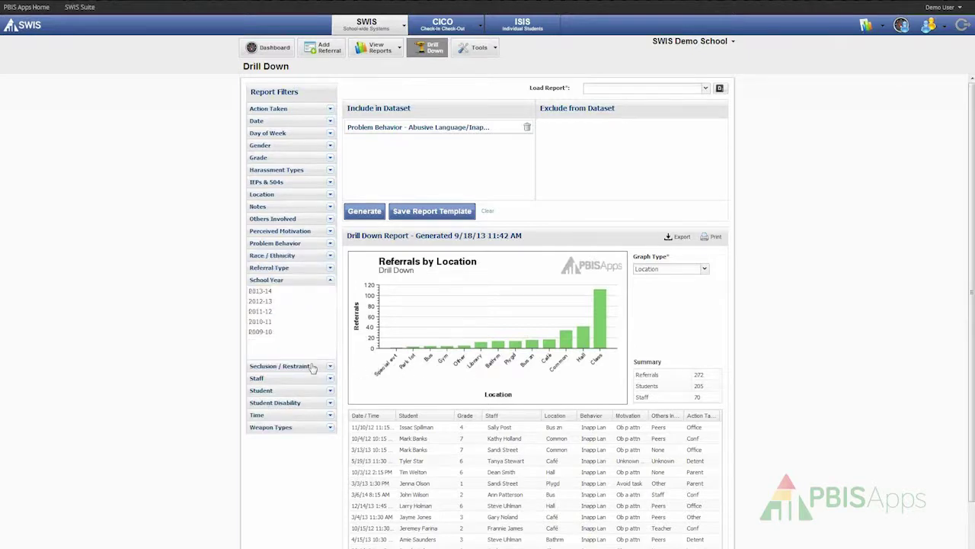
{"action": "left_click", "coordinate": [280, 293]}
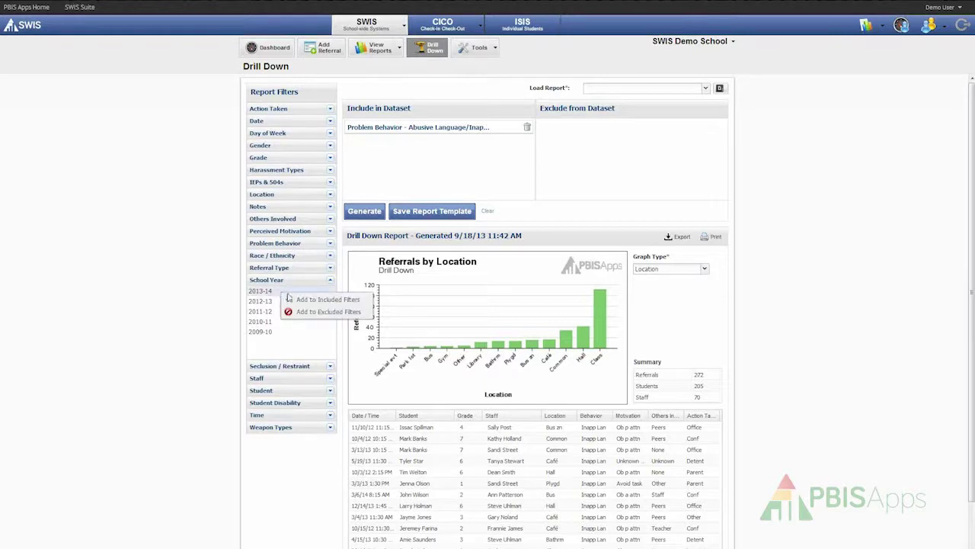
{"action": "left_click", "coordinate": [310, 300]}
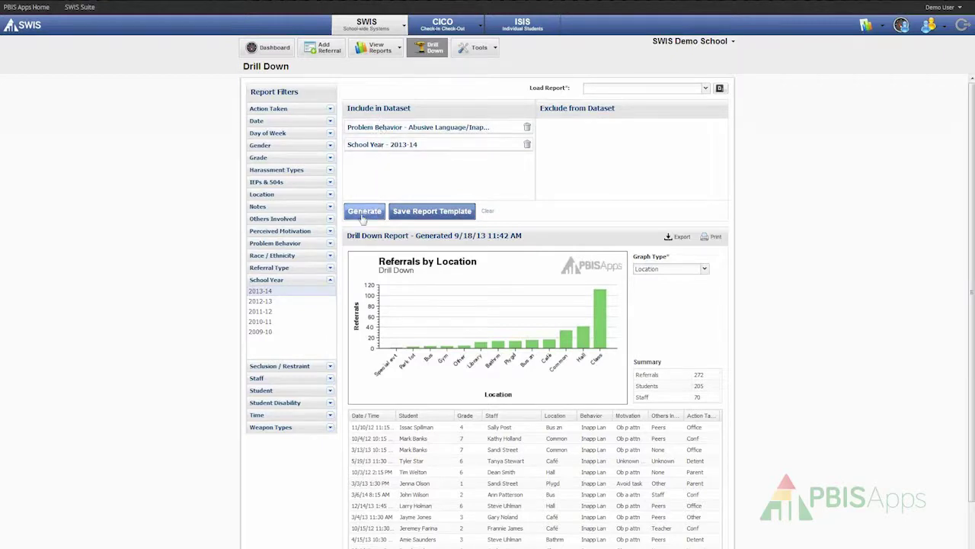
{"action": "left_click", "coordinate": [362, 214]}
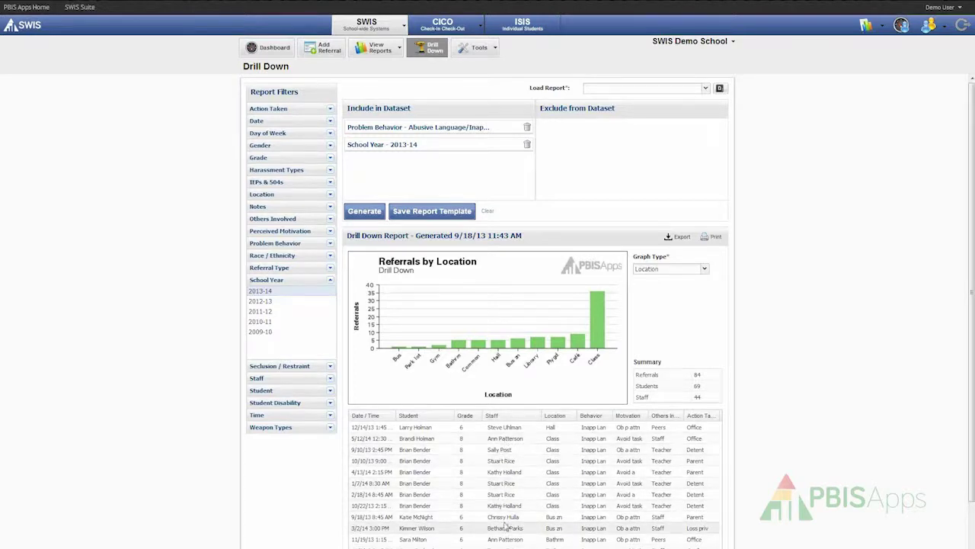
Graph the report by Grade, Location and Time of Day in turn to compare them, ending with Grade.
{"action": "left_click", "coordinate": [704, 270]}
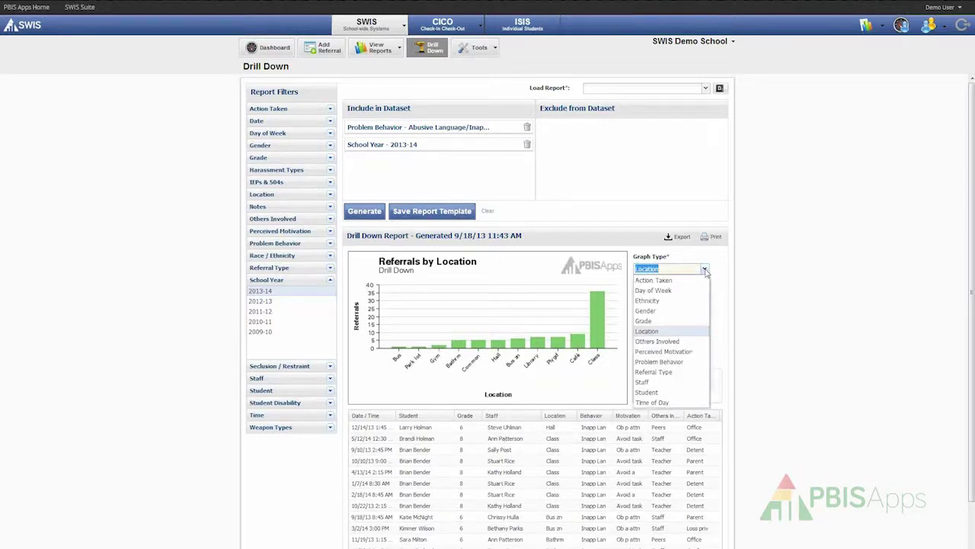
{"action": "left_click", "coordinate": [682, 323]}
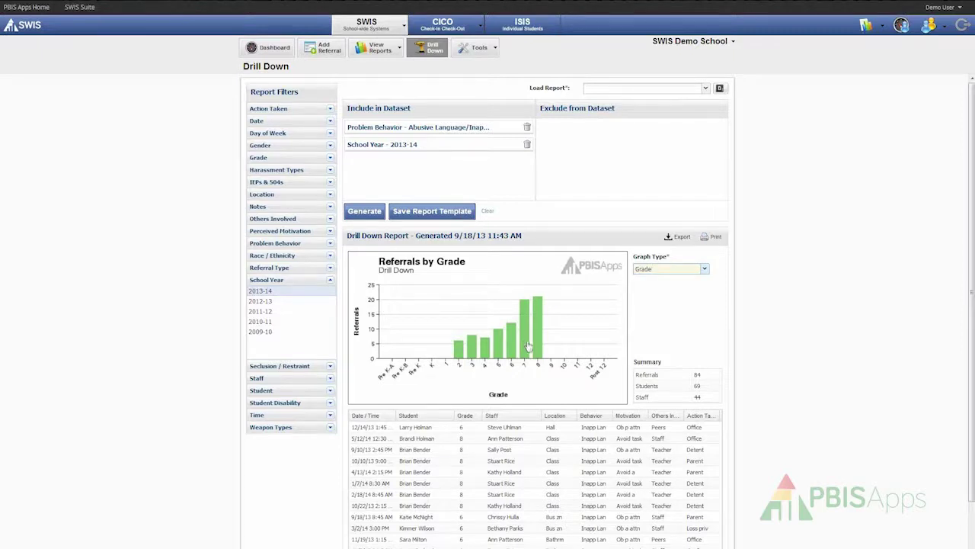
{"action": "left_click", "coordinate": [706, 273]}
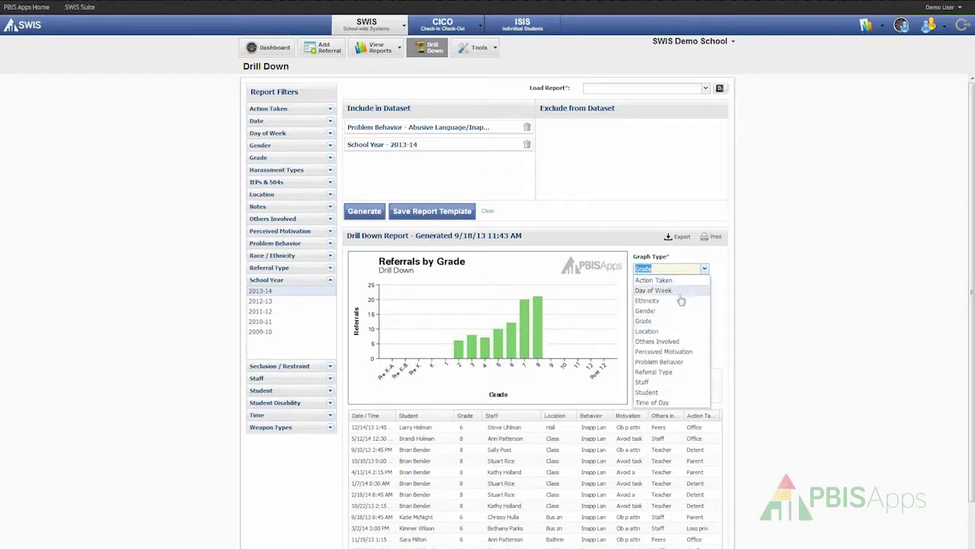
{"action": "left_click", "coordinate": [664, 331]}
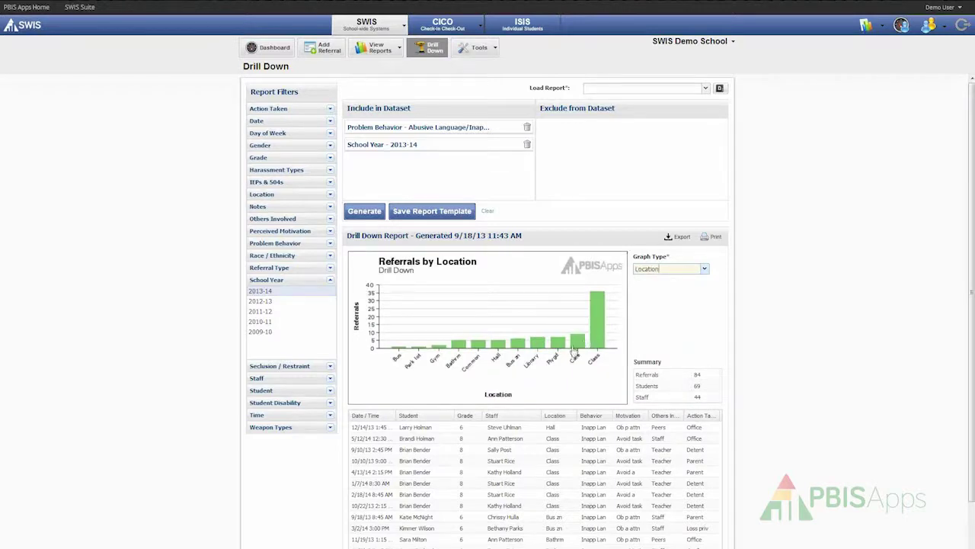
{"action": "left_click", "coordinate": [704, 269]}
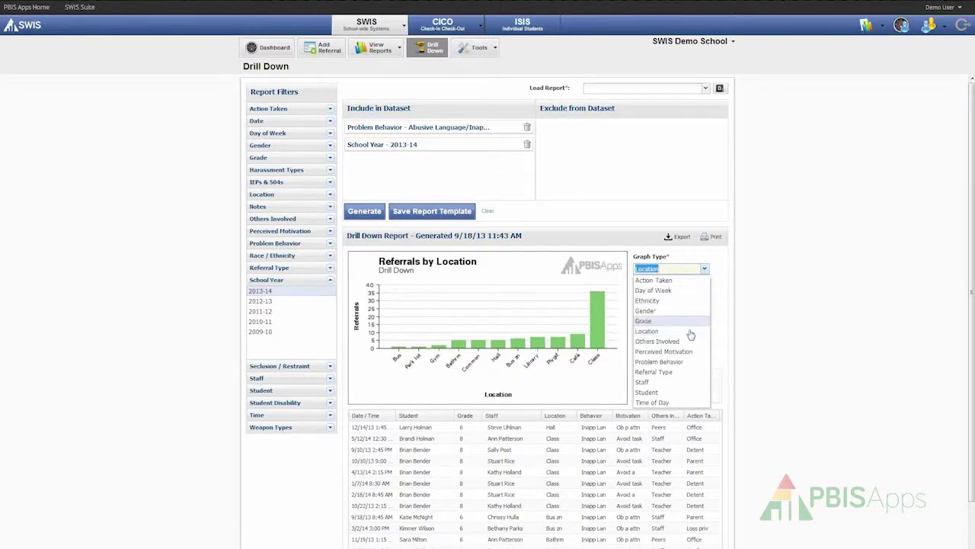
{"action": "left_click", "coordinate": [682, 402]}
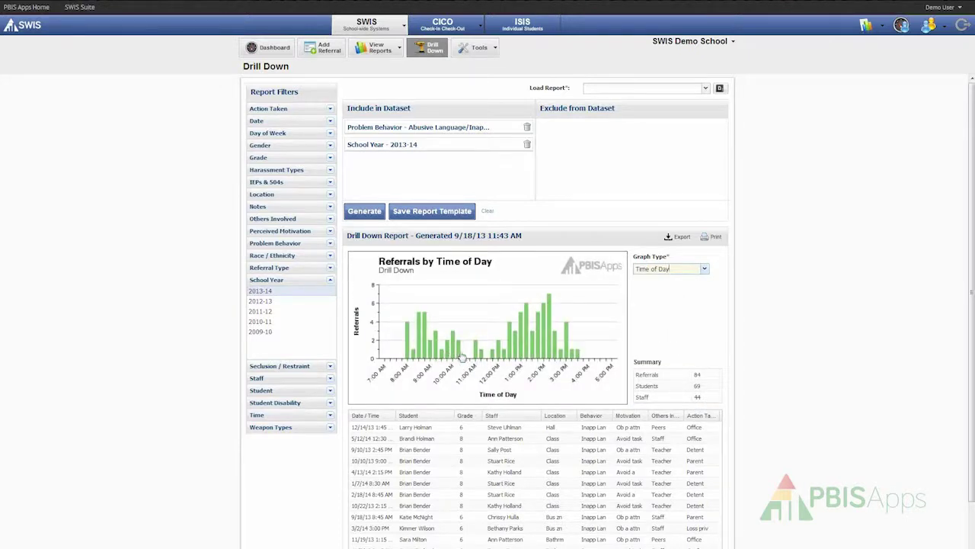
{"action": "left_click", "coordinate": [705, 270]}
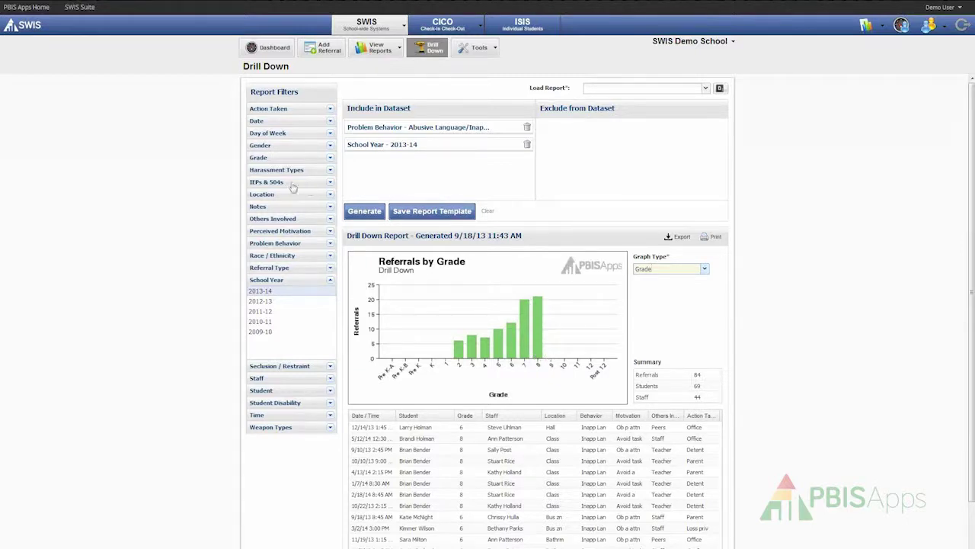
Include grade 8 in the dataset and regenerate the report.
{"action": "left_click", "coordinate": [267, 159]}
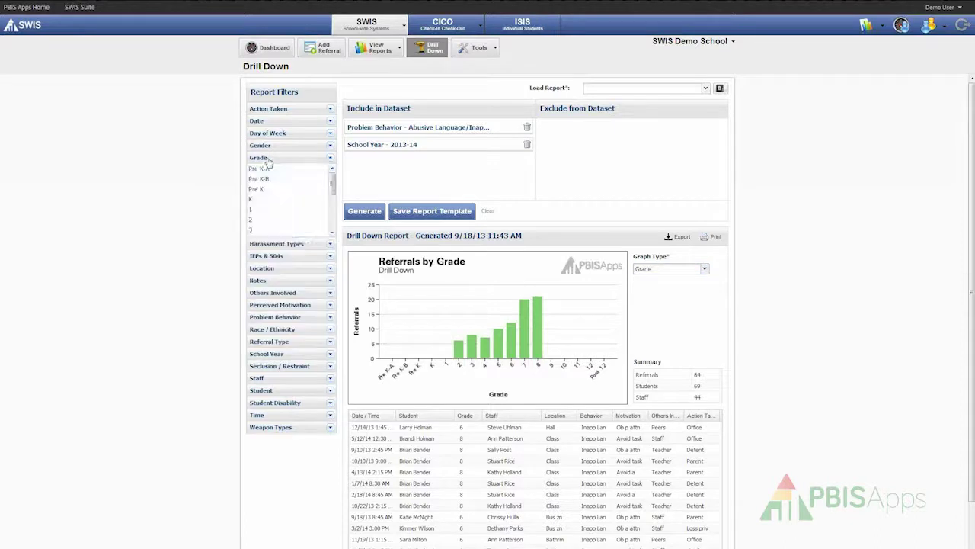
{"action": "left_click_drag", "start_coordinate": [331, 182], "coordinate": [329, 217]}
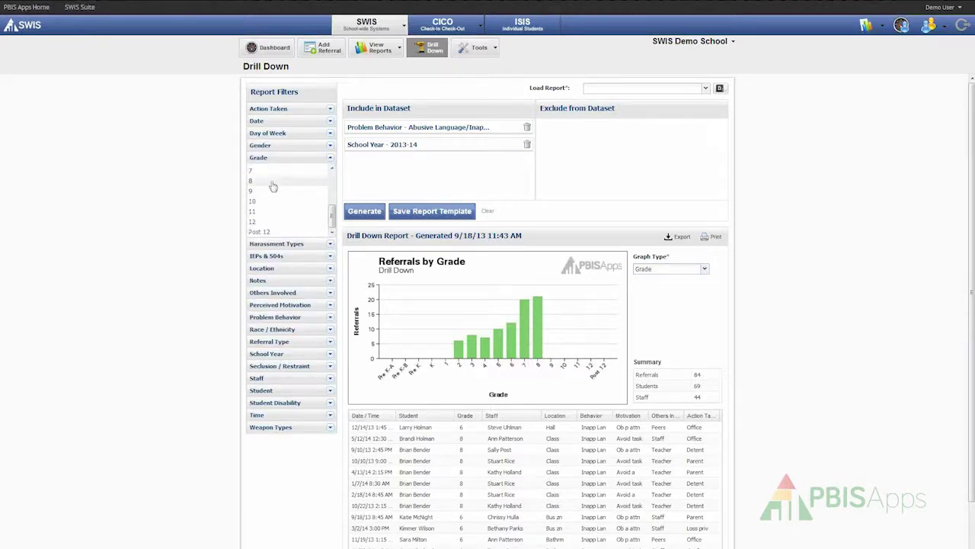
{"action": "left_click", "coordinate": [275, 182]}
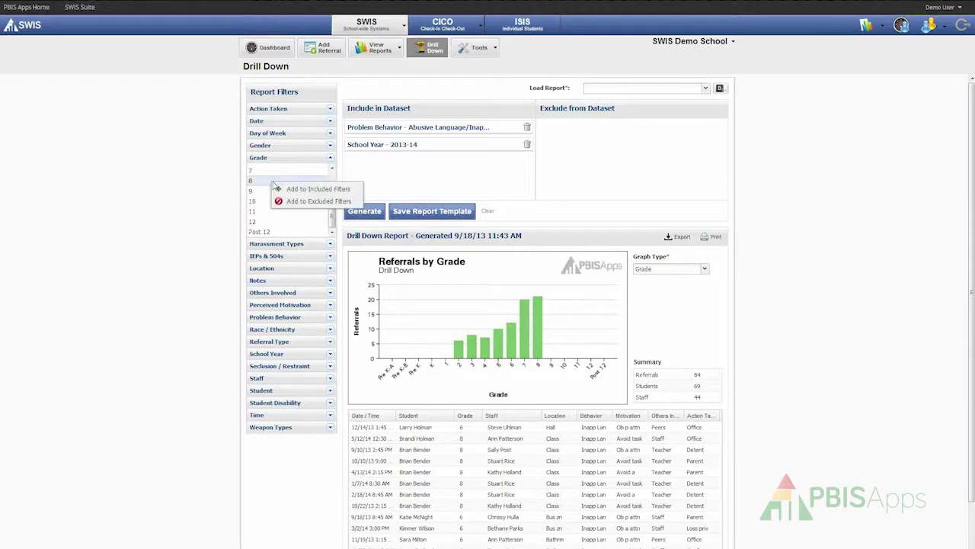
{"action": "left_click", "coordinate": [297, 193]}
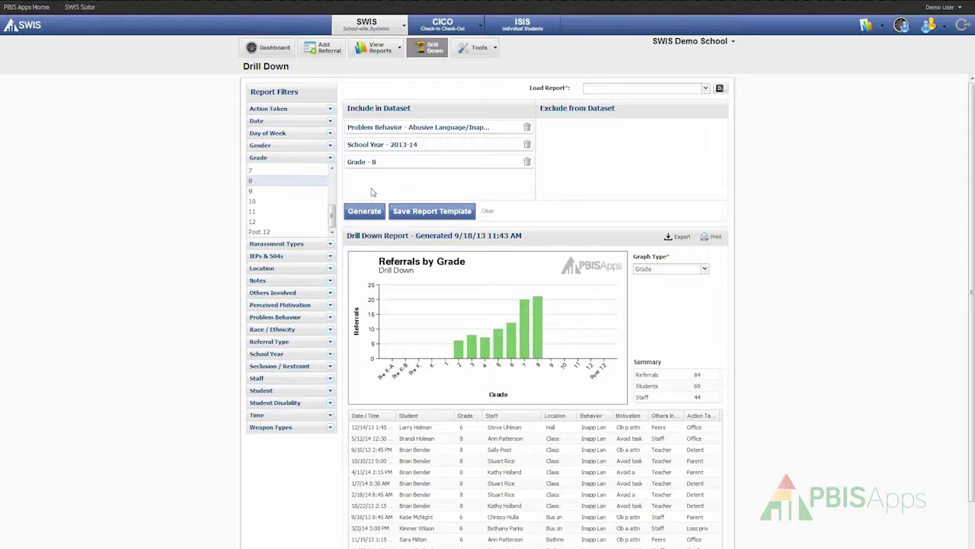
{"action": "left_click", "coordinate": [365, 211]}
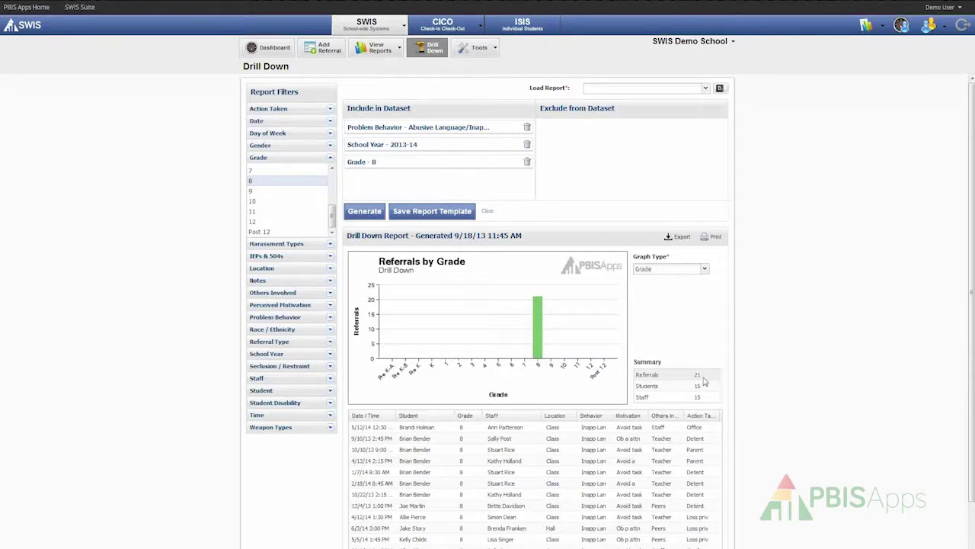
Examine the grade 8 referrals graphed by Location and by Time of Day.
{"action": "left_click", "coordinate": [705, 269]}
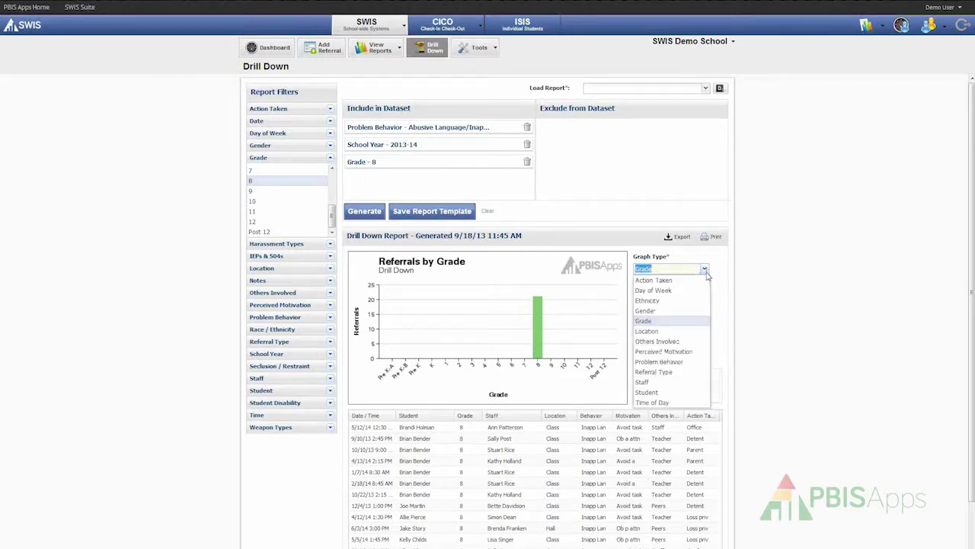
{"action": "left_click", "coordinate": [657, 332]}
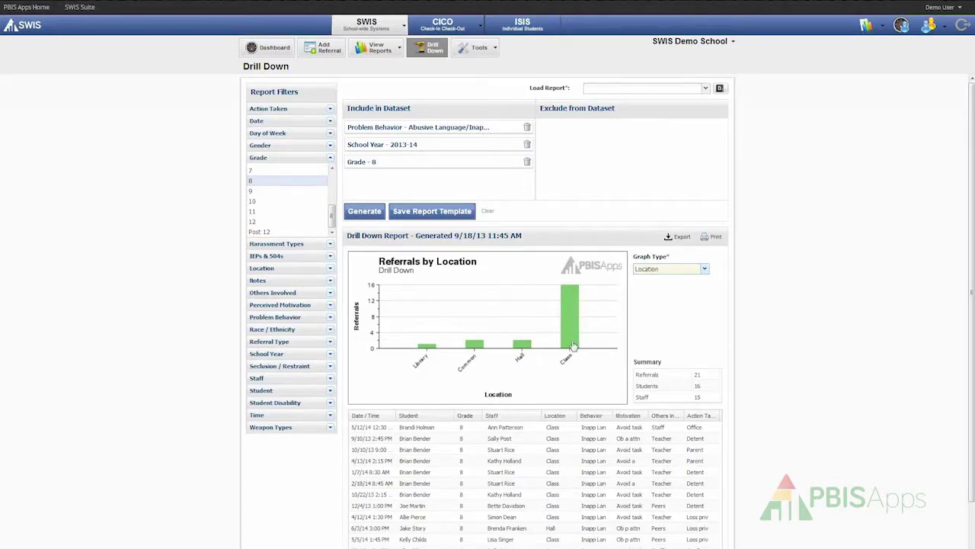
{"action": "left_click", "coordinate": [705, 271]}
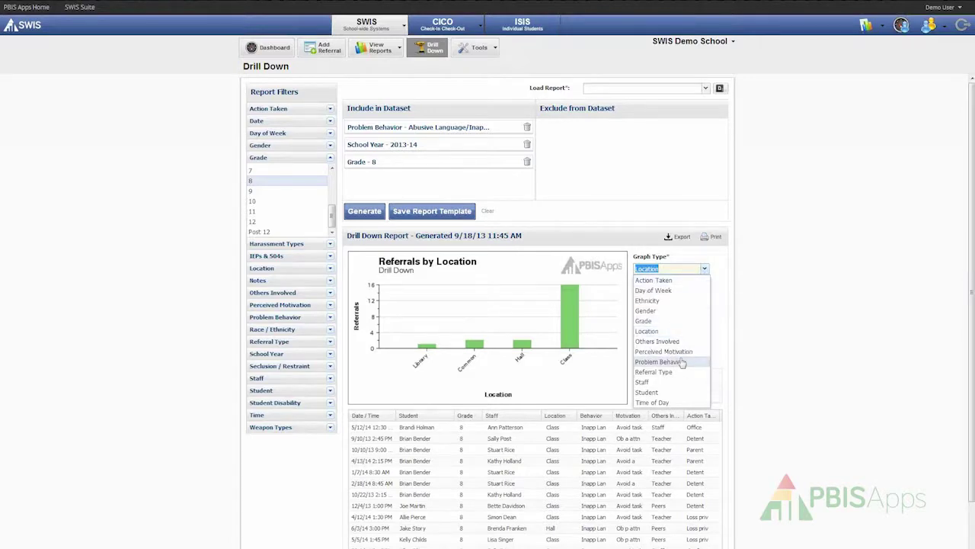
{"action": "left_click", "coordinate": [653, 402]}
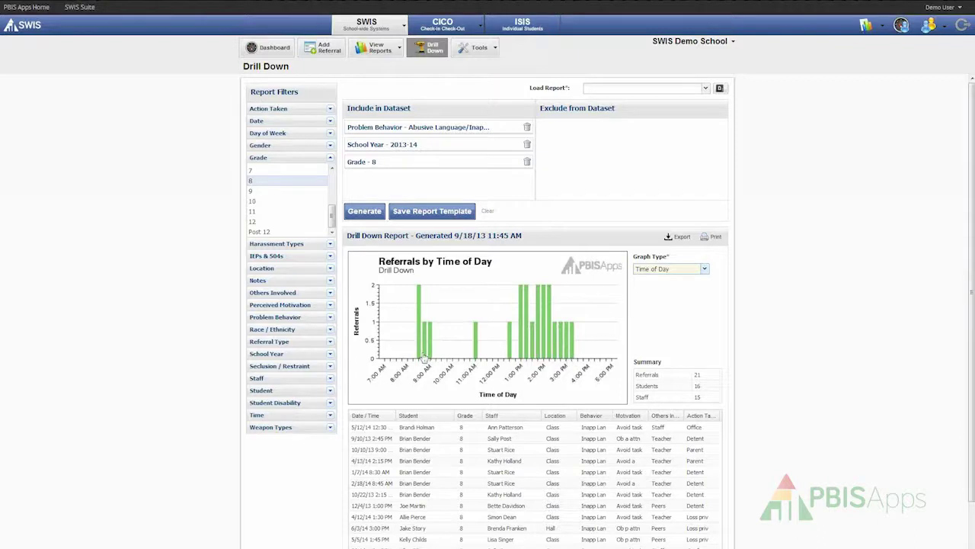
Include a Time Range filter from 1:00 PM to 3:15 PM in the dataset and regenerate the report.
{"action": "left_click", "coordinate": [311, 417]}
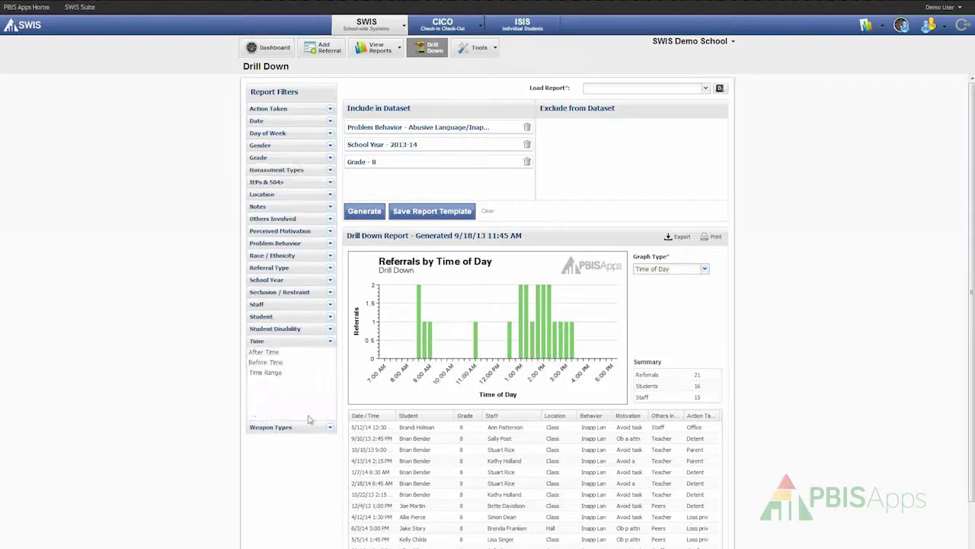
{"action": "left_click_drag", "start_coordinate": [275, 378], "coordinate": [413, 180]}
{"action": "left_click", "coordinate": [531, 194]}
{"action": "left_click", "coordinate": [531, 194]}
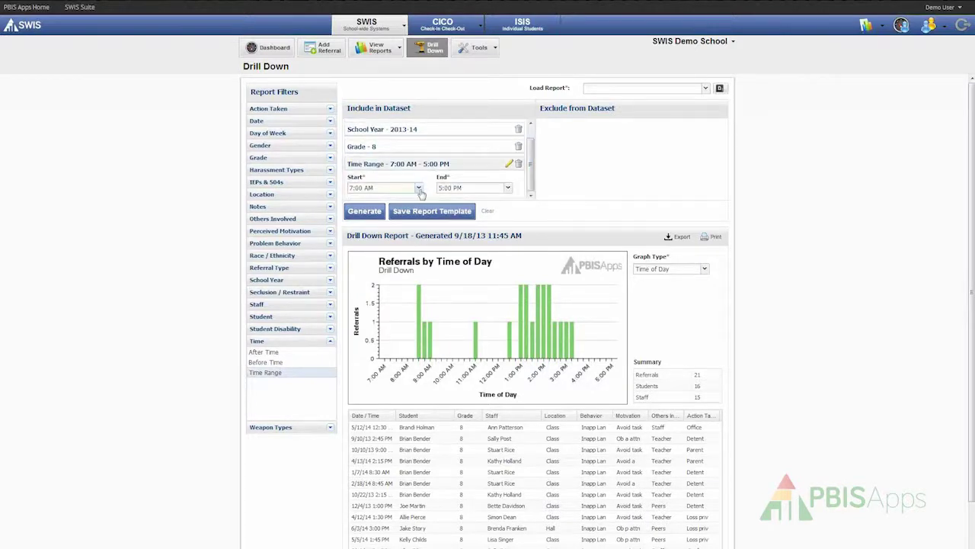
{"action": "left_click", "coordinate": [419, 189]}
{"action": "left_click_drag", "start_coordinate": [418, 201], "coordinate": [419, 271]}
{"action": "left_click", "coordinate": [393, 293]}
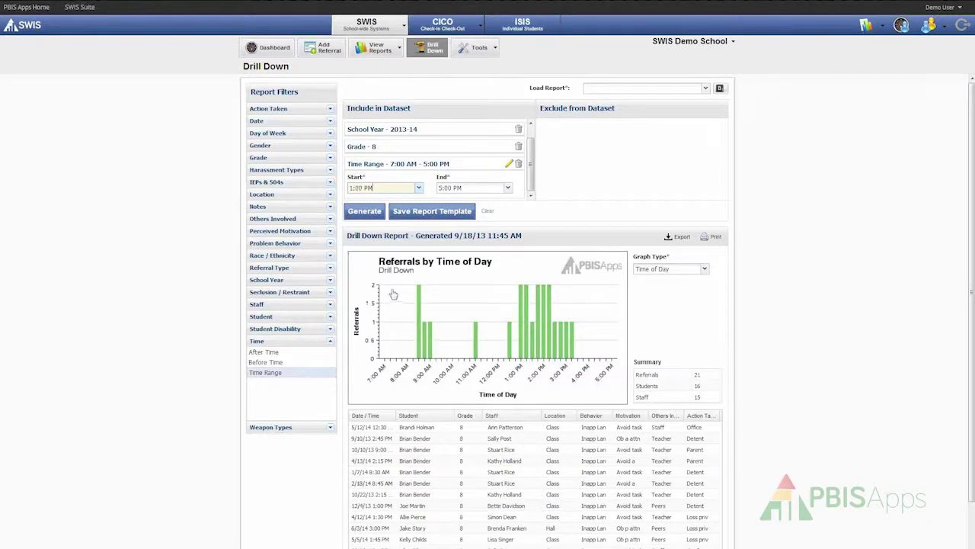
{"action": "left_click", "coordinate": [509, 188]}
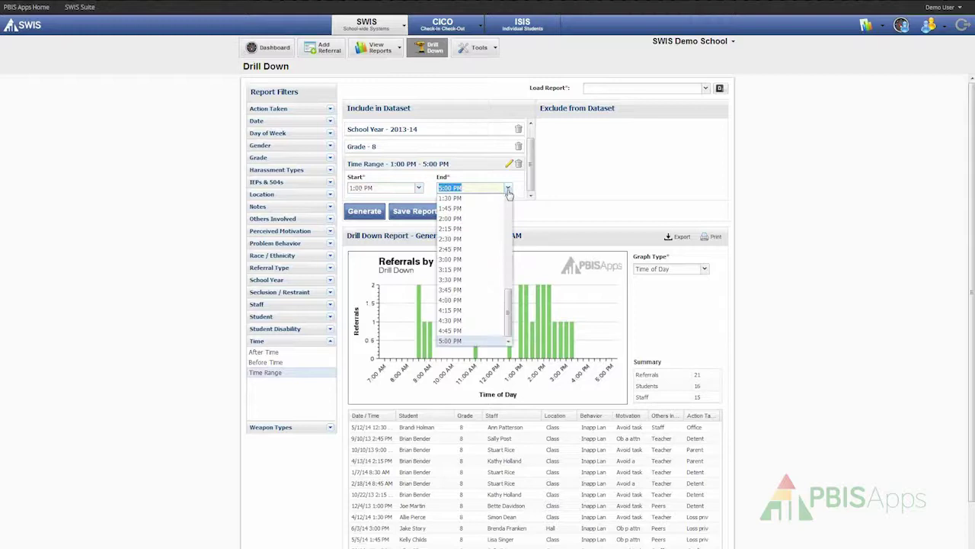
{"action": "left_click", "coordinate": [472, 270]}
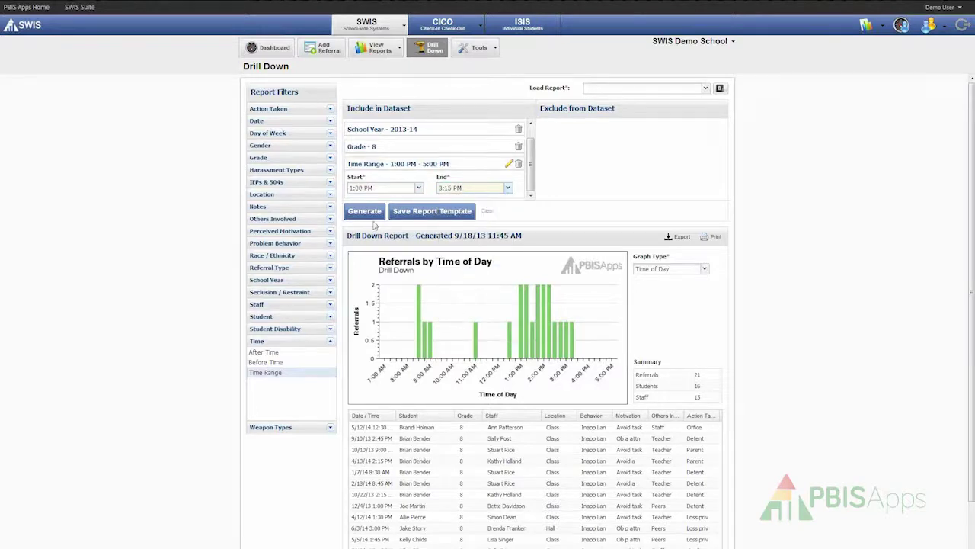
{"action": "left_click", "coordinate": [366, 216]}
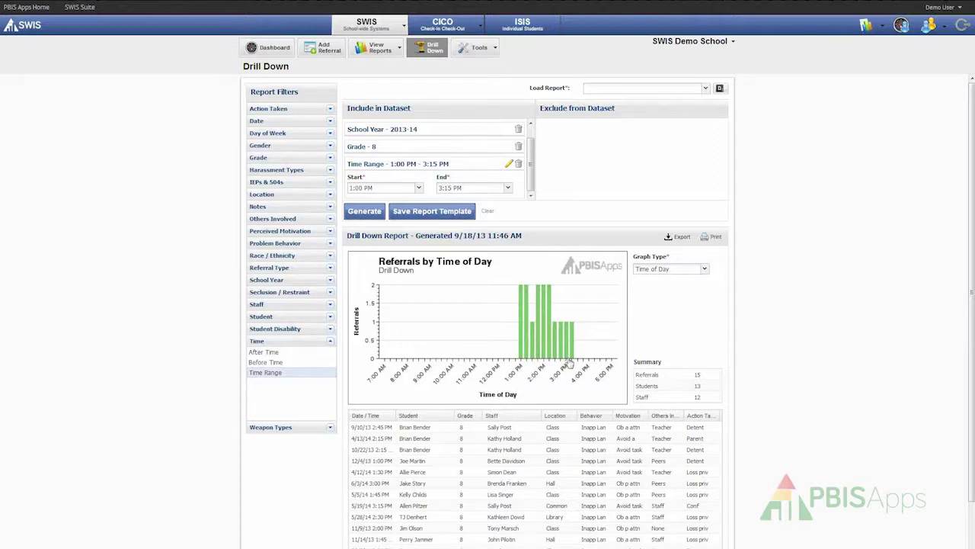
Graph the report by Perceived Motivation and preview its printout with graphs and table, without printing it.
{"action": "left_click", "coordinate": [706, 270]}
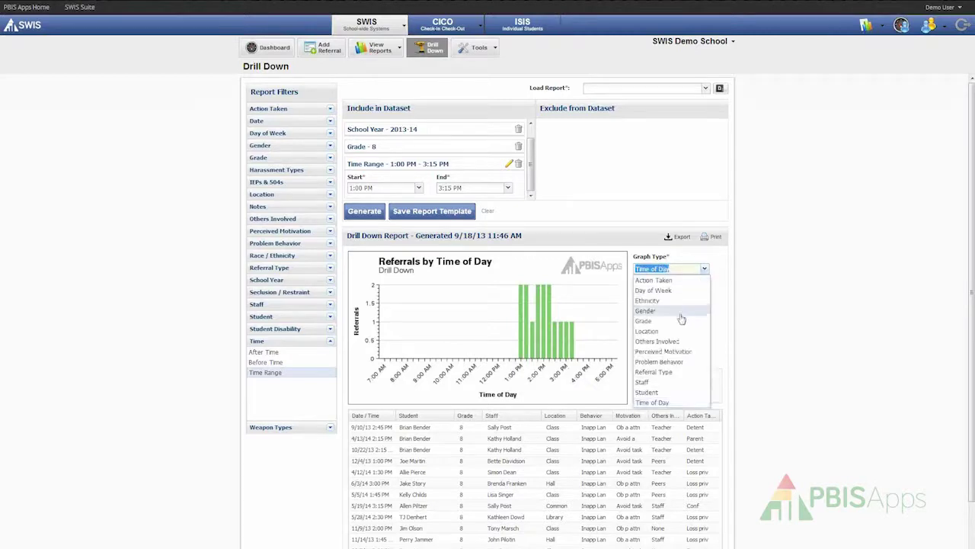
{"action": "left_click", "coordinate": [678, 351]}
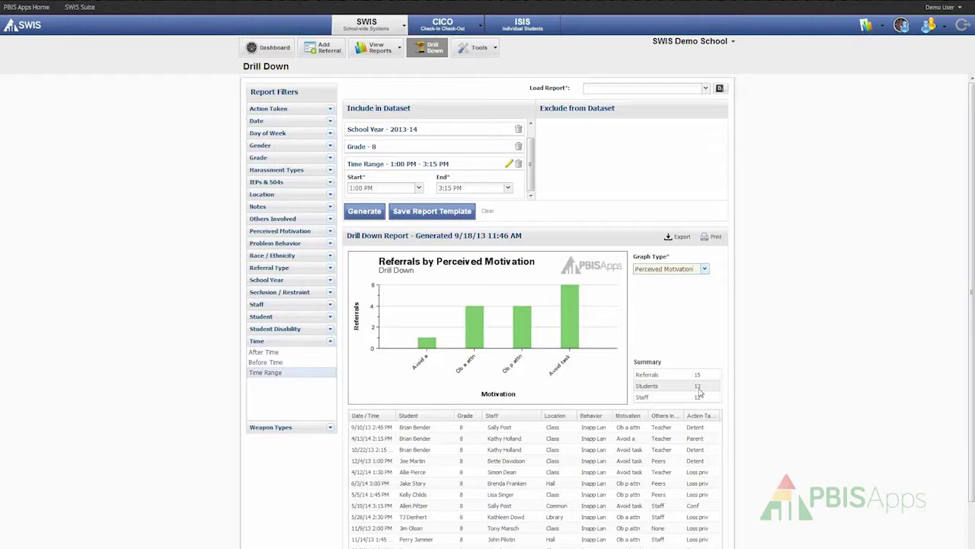
{"action": "left_click", "coordinate": [715, 239]}
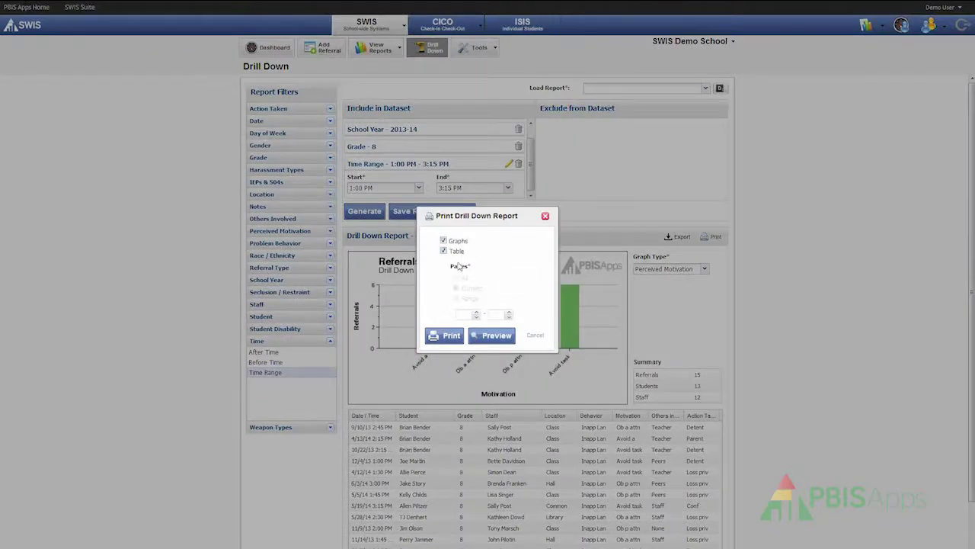
{"action": "left_click", "coordinate": [507, 340]}
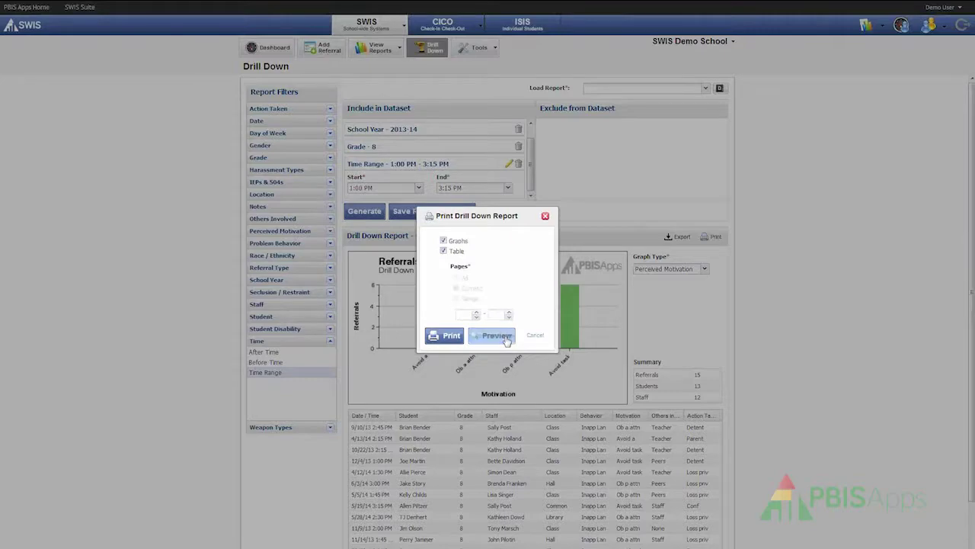
{"action": "mouse_move", "coordinate": [704, 172]}
{"action": "left_mouse_down"}
{"action": "mouse_move", "coordinate": [712, 349]}
{"action": "mouse_move", "coordinate": [706, 155]}
{"action": "left_mouse_up"}
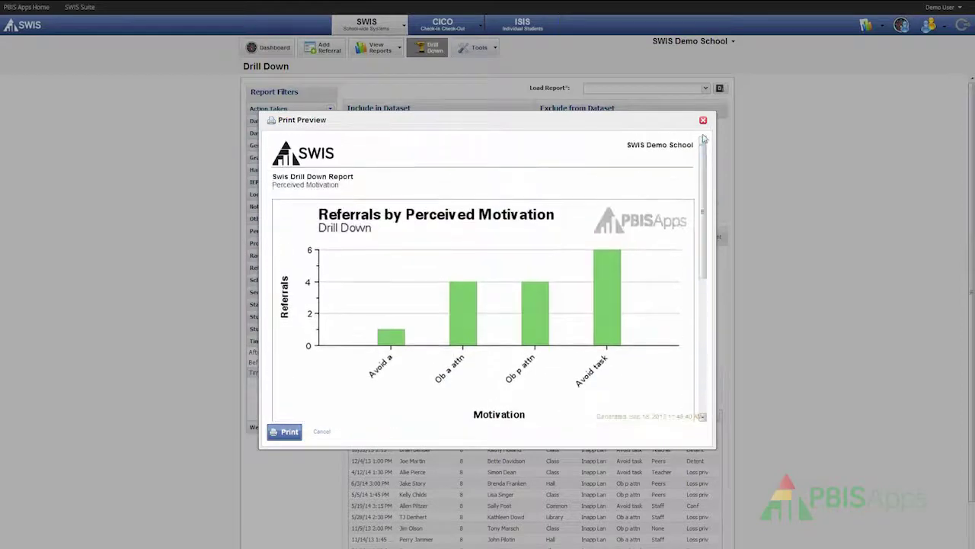
{"action": "left_click", "coordinate": [703, 120]}
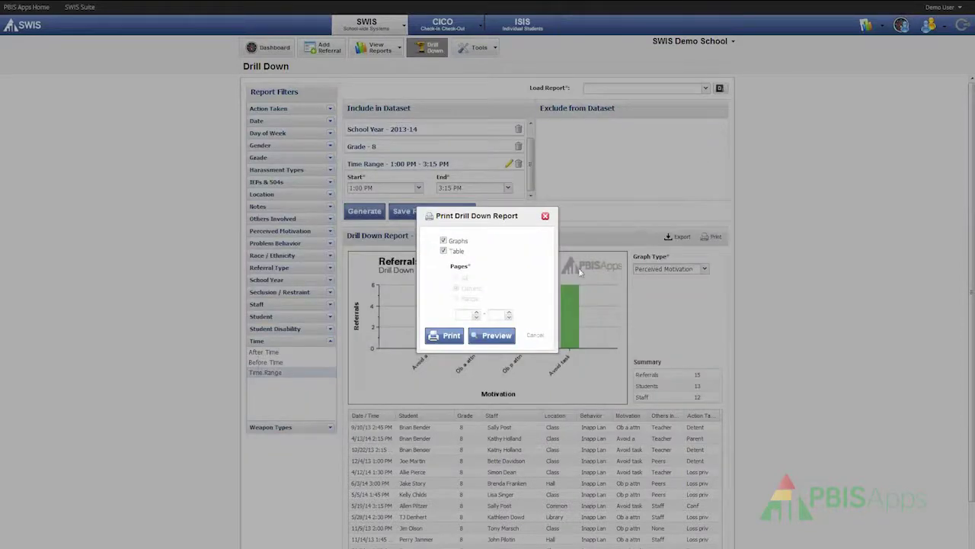
{"action": "left_click", "coordinate": [537, 337]}
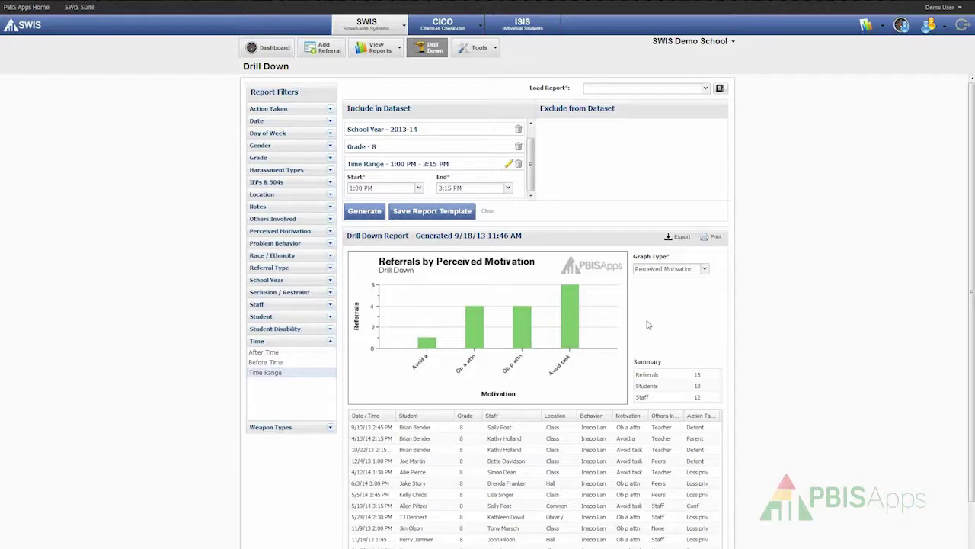
Try to save the filters as a report template labelled "8th Grade Inappropriate Languge", shared within the school.
{"action": "left_click_drag", "start_coordinate": [534, 183], "coordinate": [533, 152]}
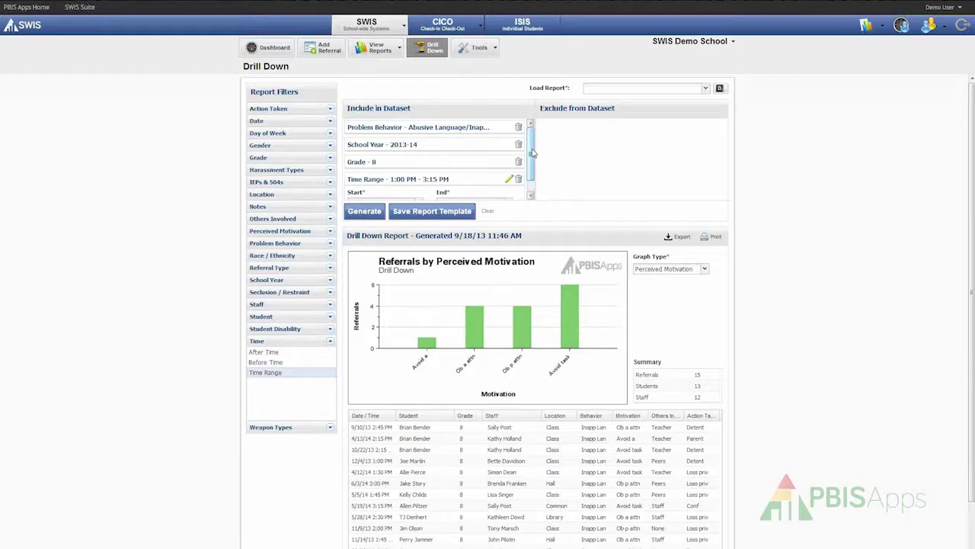
{"action": "left_click", "coordinate": [438, 217]}
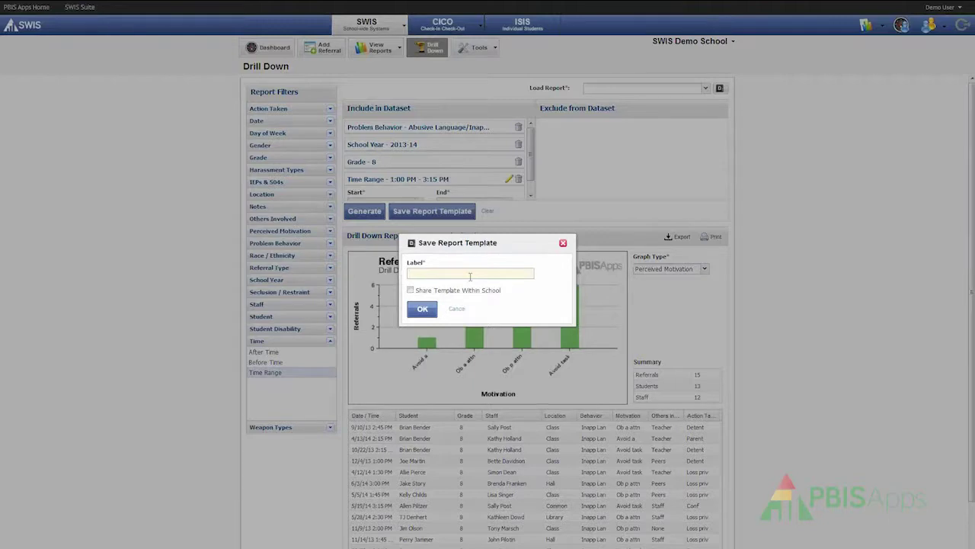
{"action": "type", "text": "8th Grade Inappropriate Languge"}
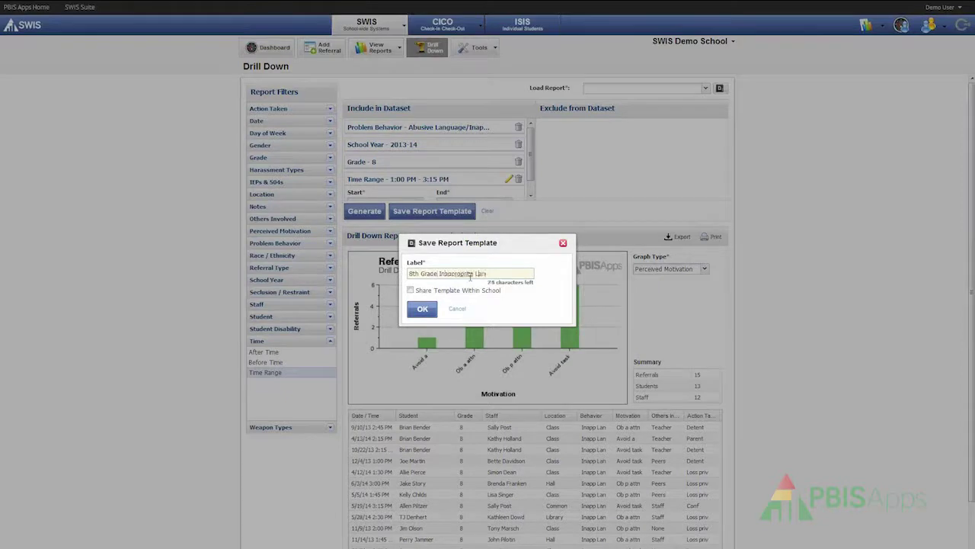
{"action": "right_click", "coordinate": [463, 274]}
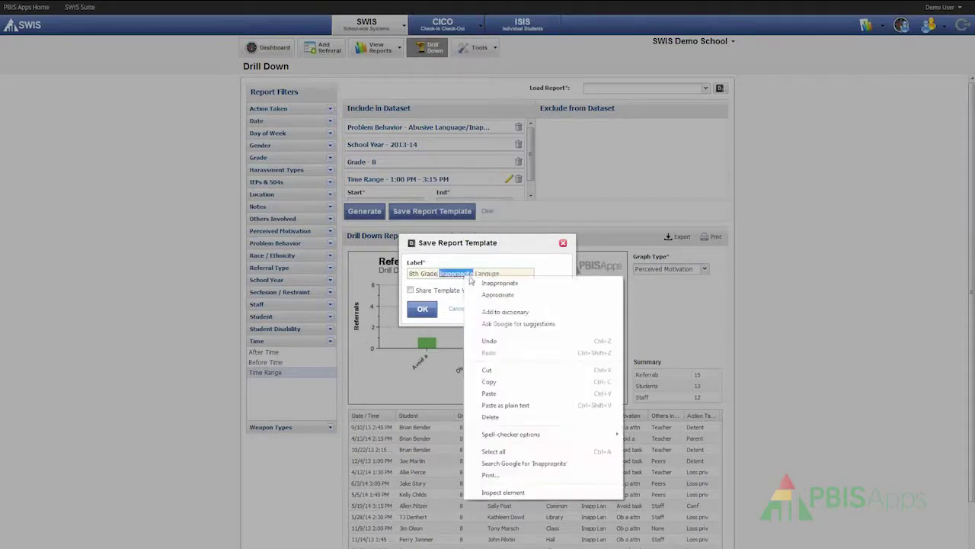
{"action": "left_click", "coordinate": [480, 288]}
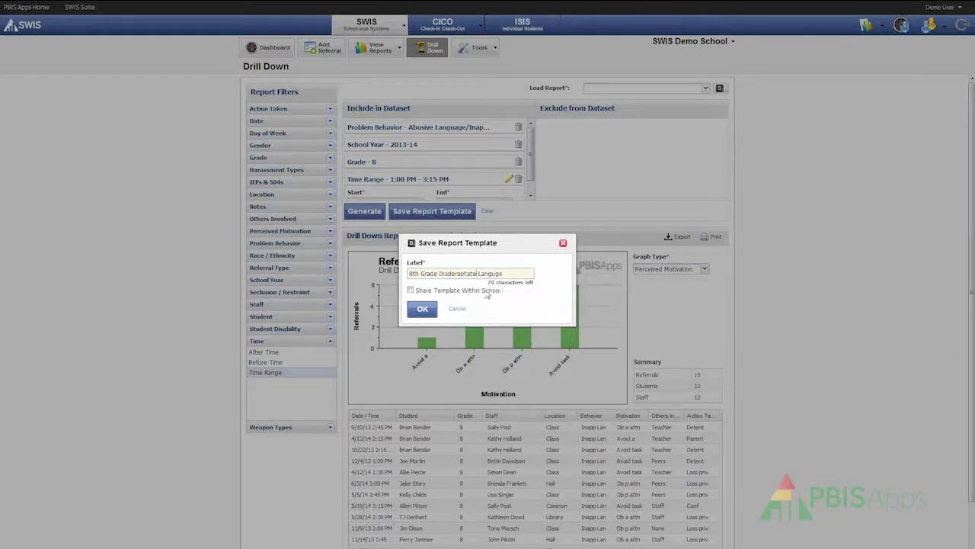
{"action": "left_click", "coordinate": [411, 293]}
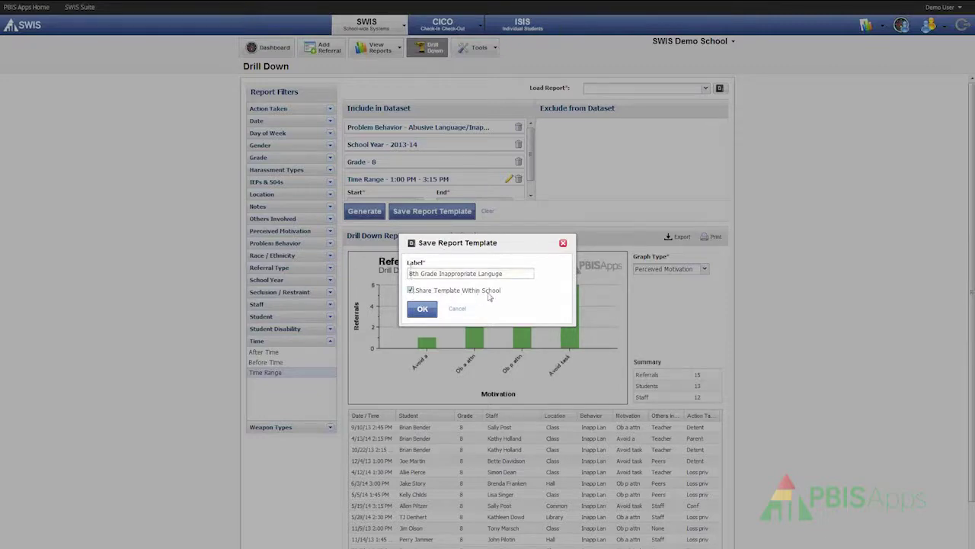
{"action": "left_click", "coordinate": [425, 312]}
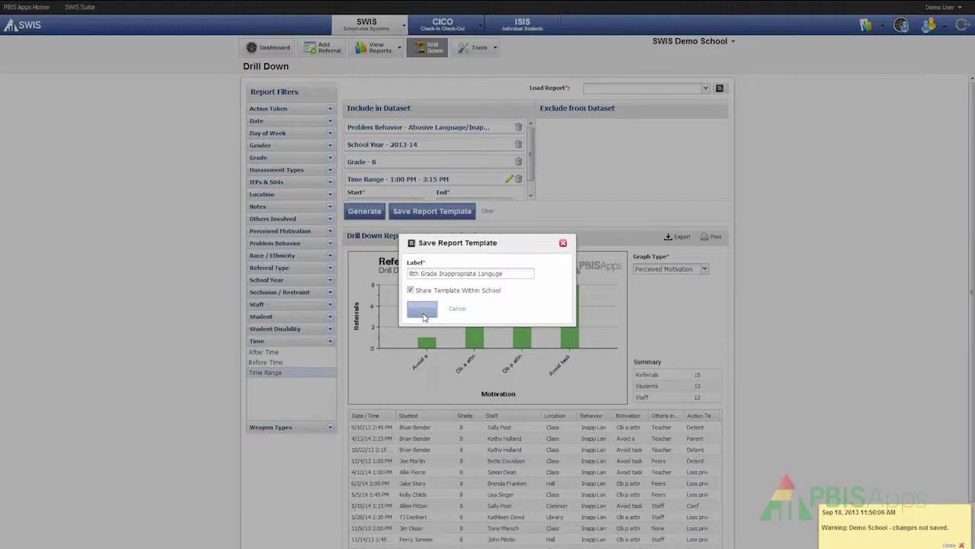
{"action": "left_click", "coordinate": [564, 243]}
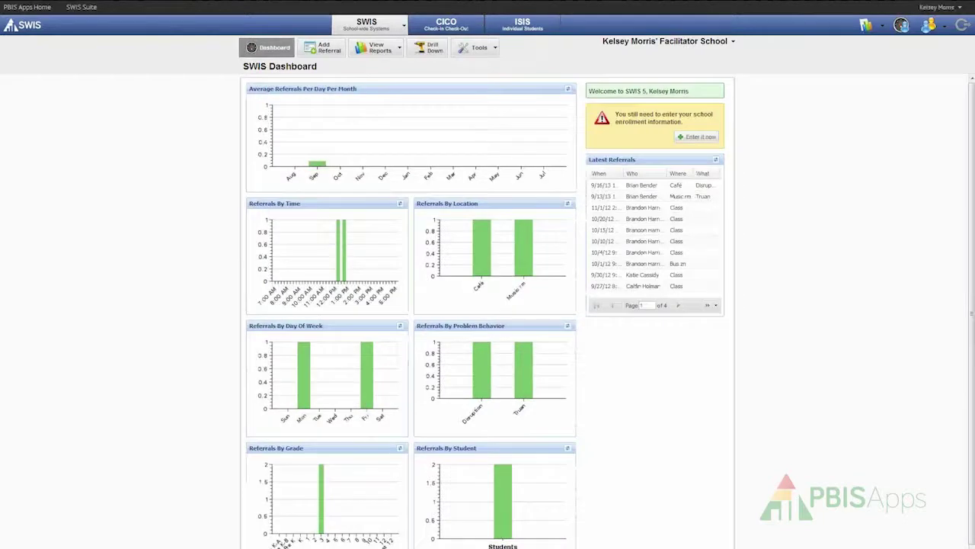
Generate a Drill Down report with grade 3 included in the dataset.
{"action": "left_click", "coordinate": [432, 50]}
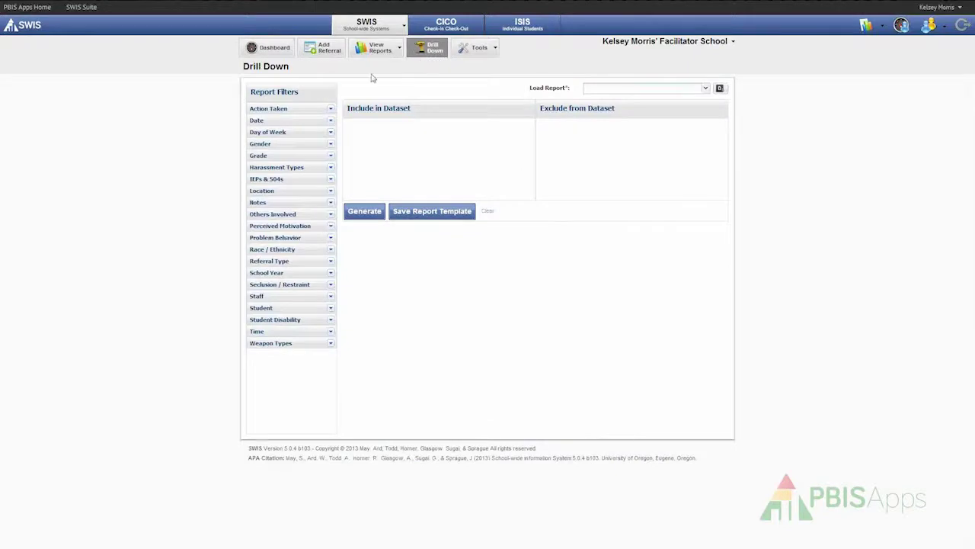
{"action": "left_click", "coordinate": [290, 156]}
{"action": "left_click_drag", "start_coordinate": [257, 231], "coordinate": [394, 161]}
{"action": "left_click", "coordinate": [365, 211]}
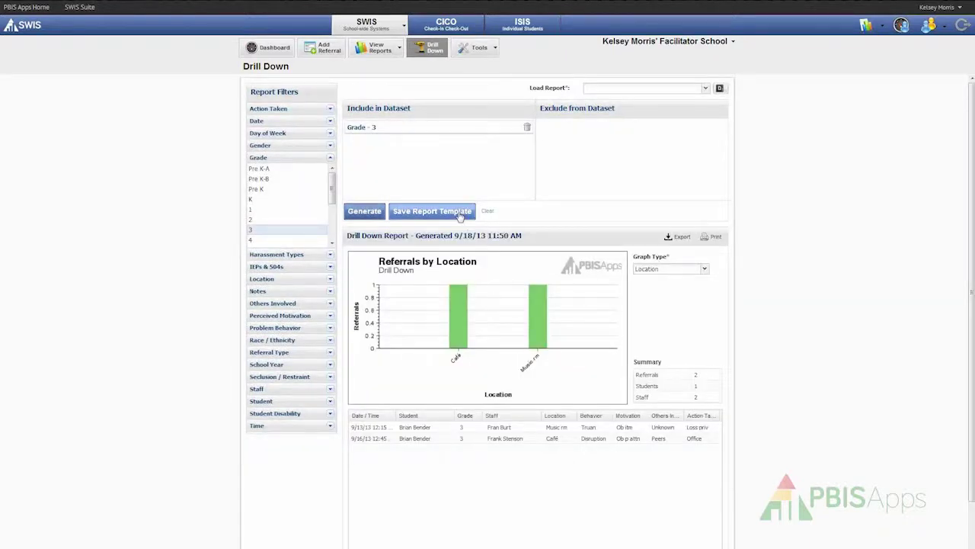
Save the report as a template labelled "3rd Grade" and share it within the school.
{"action": "left_click", "coordinate": [459, 214]}
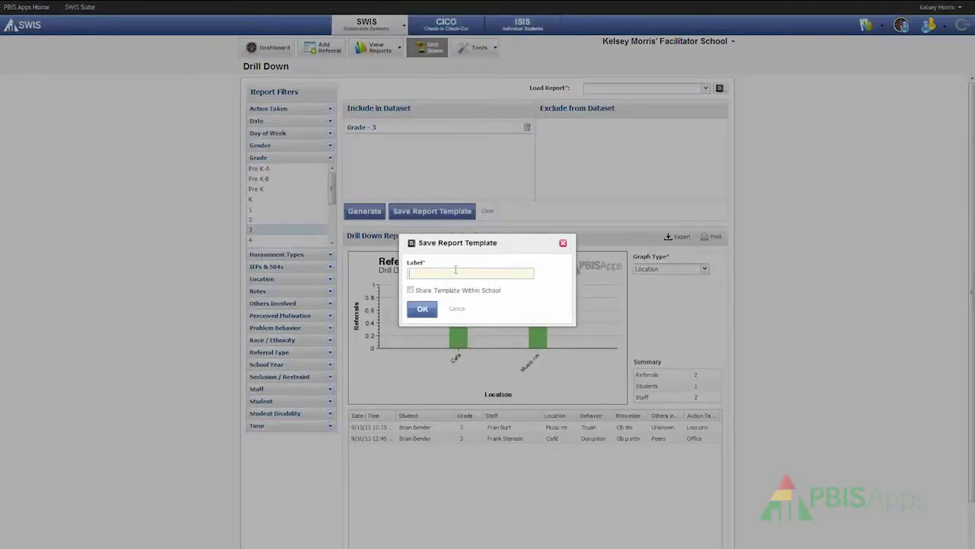
{"action": "type", "text": "3rd Grade"}
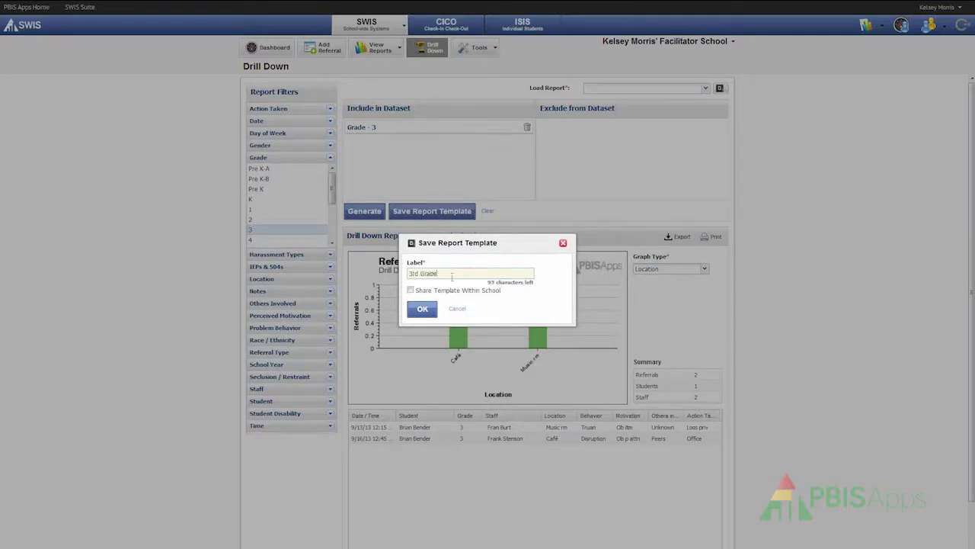
{"action": "left_click", "coordinate": [411, 291]}
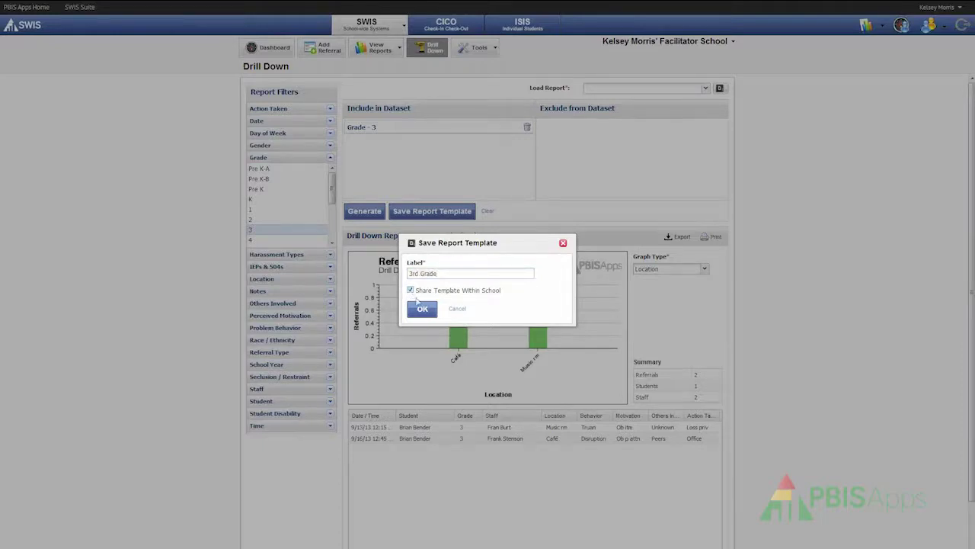
{"action": "left_click", "coordinate": [423, 310]}
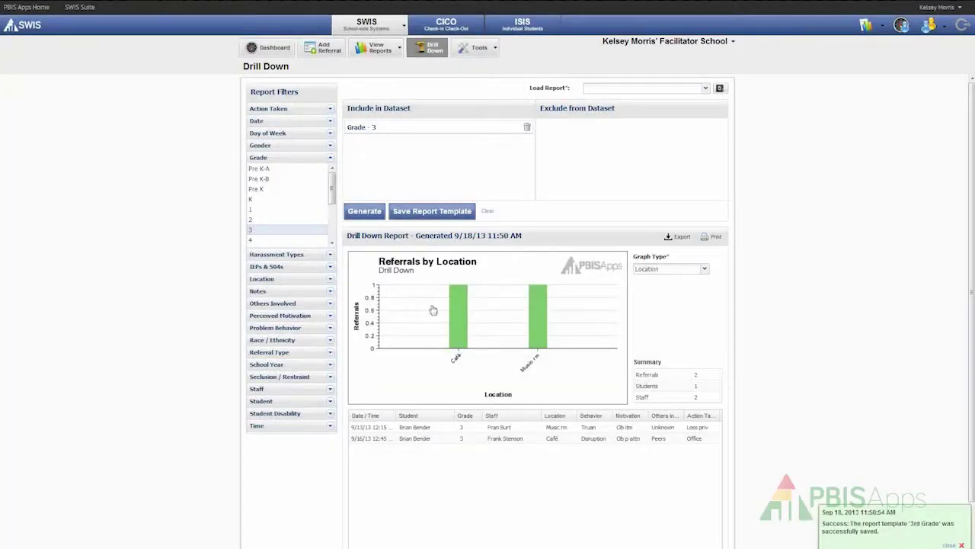
Load the saved "3rd Grade" report template in Drill Down.
{"action": "left_click", "coordinate": [706, 91]}
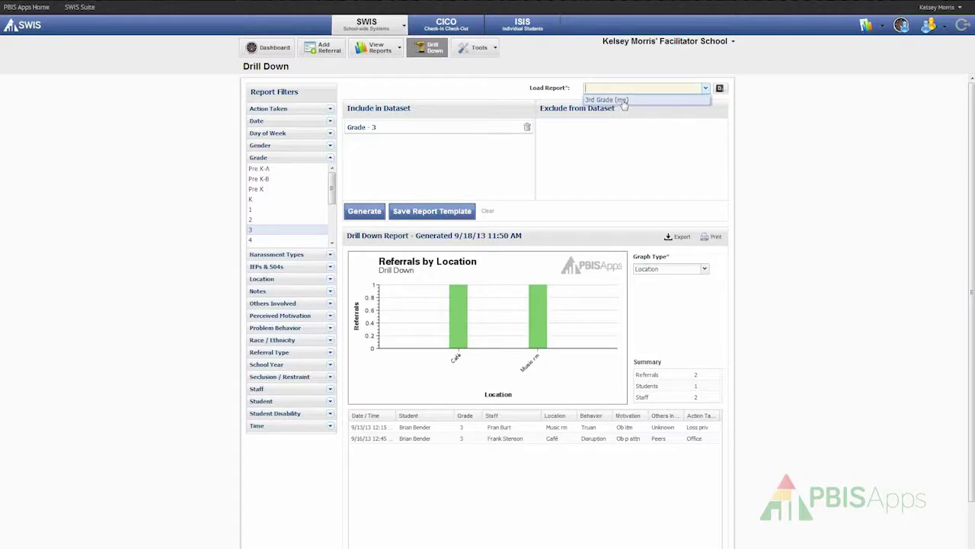
{"action": "left_click", "coordinate": [707, 89]}
{"action": "left_click", "coordinate": [707, 90]}
{"action": "left_click", "coordinate": [621, 104]}
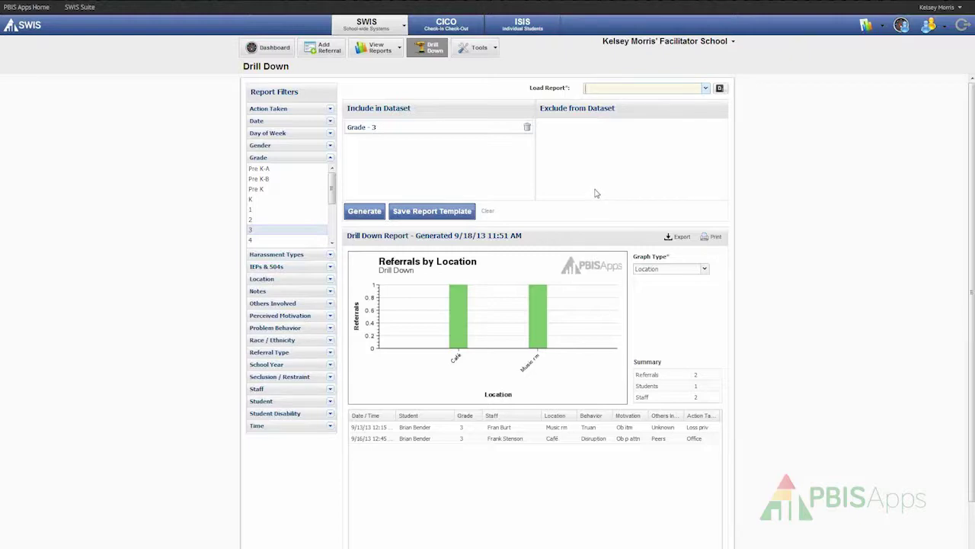
Open the saved "3rd Grade" Drill Down report from the Reports area.
{"action": "left_click", "coordinate": [375, 54]}
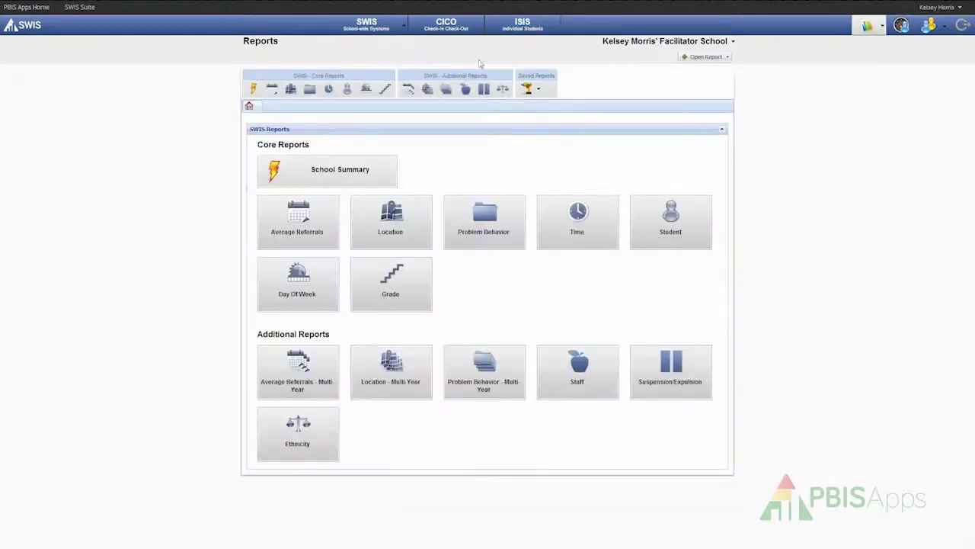
{"action": "left_click", "coordinate": [539, 91]}
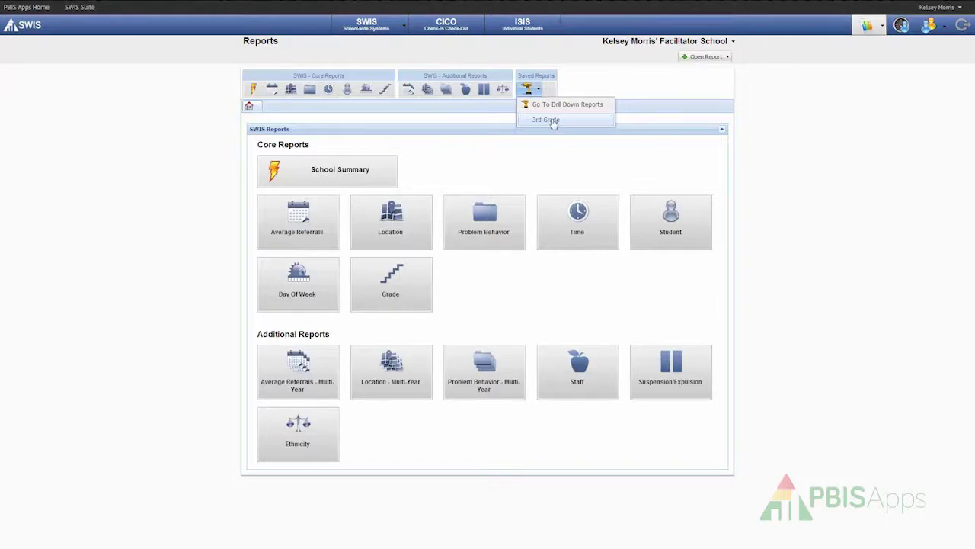
{"action": "left_click", "coordinate": [548, 120]}
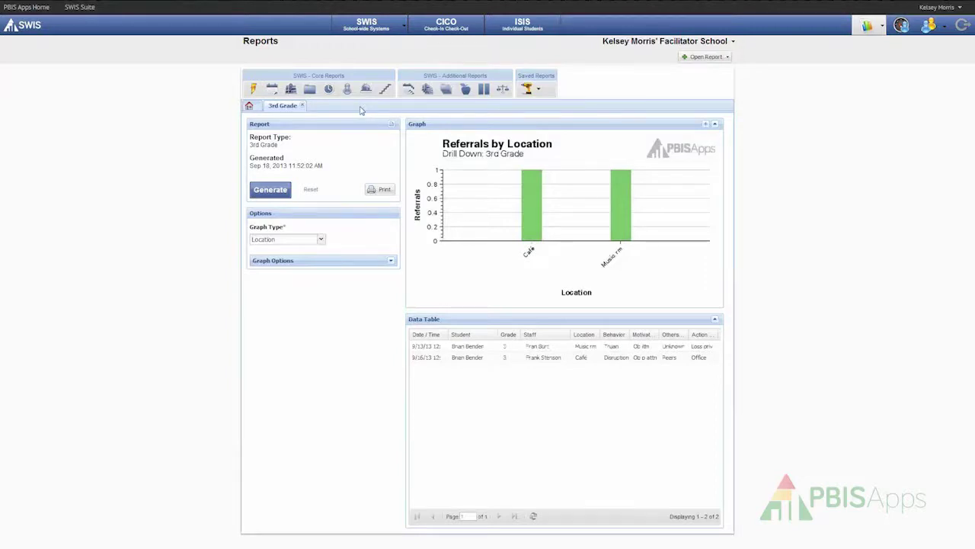
Open the Time, Student and Day Of Week core reports and compare them with the 3rd Grade report.
{"action": "left_click", "coordinate": [329, 90]}
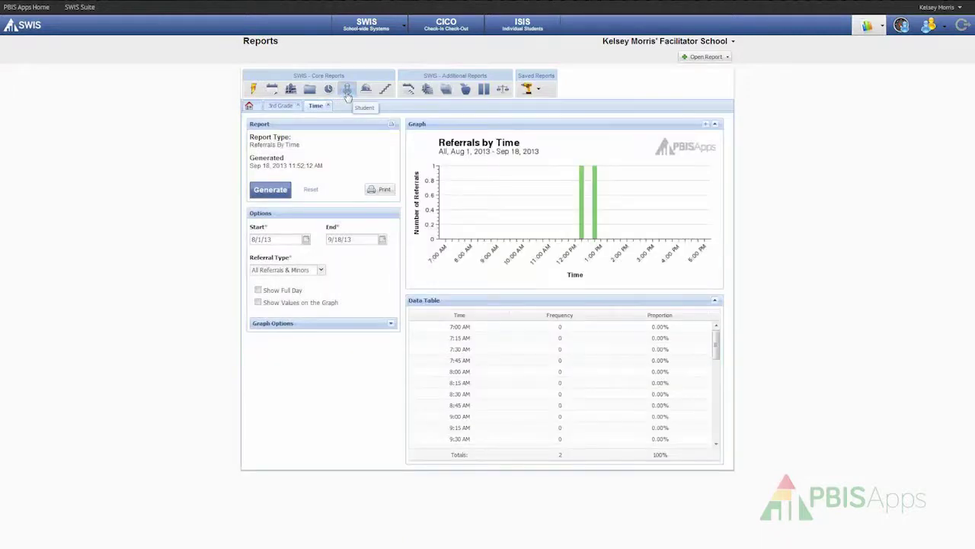
{"action": "left_click", "coordinate": [347, 90]}
{"action": "left_click", "coordinate": [366, 90]}
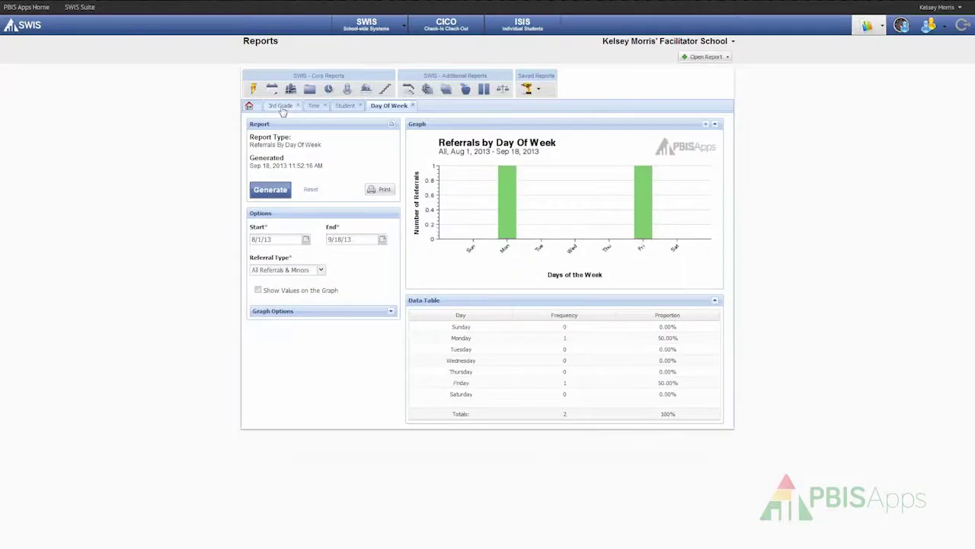
{"action": "left_click", "coordinate": [281, 107]}
{"action": "left_click", "coordinate": [319, 107]}
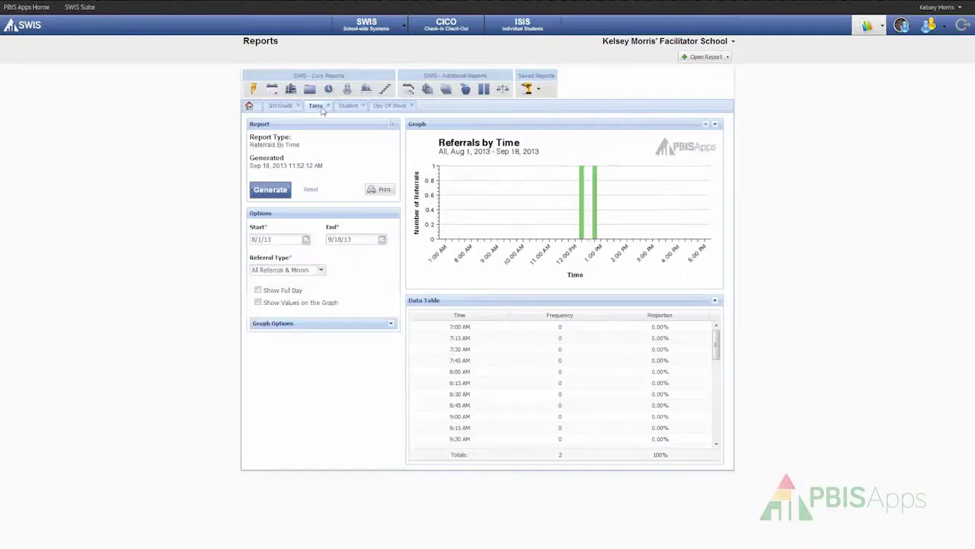
{"action": "left_click", "coordinate": [387, 108]}
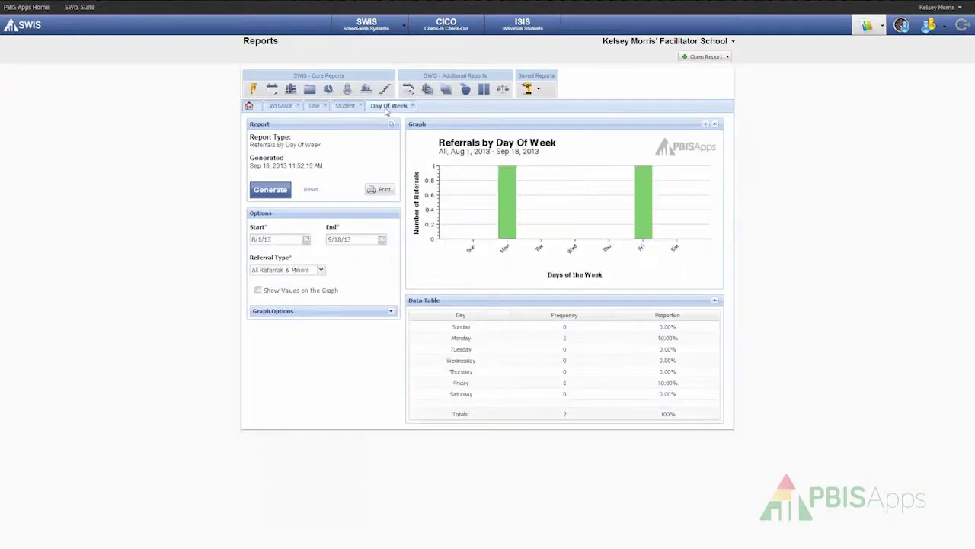
{"action": "left_click", "coordinate": [282, 107]}
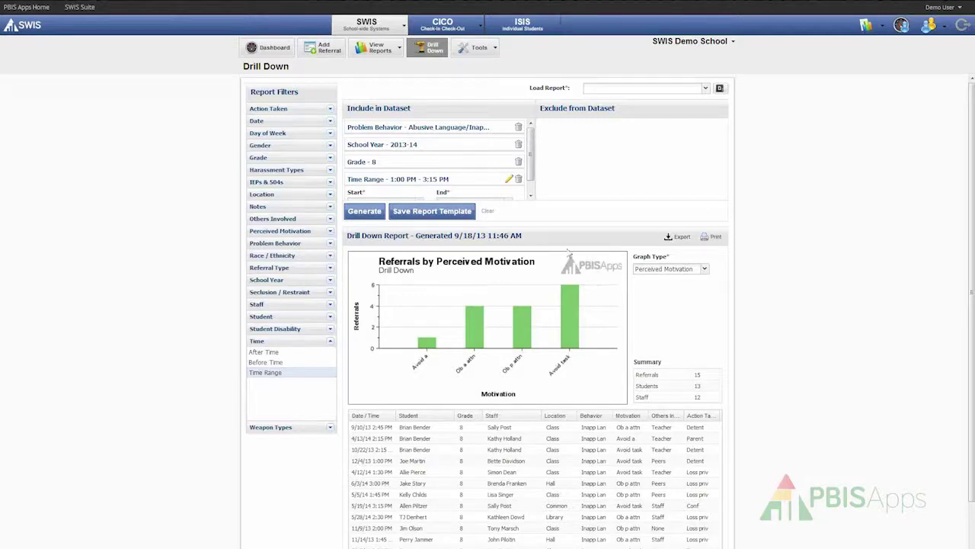
View the SWIS Dashboard and return to the Drill Down report.
{"action": "left_click", "coordinate": [274, 48]}
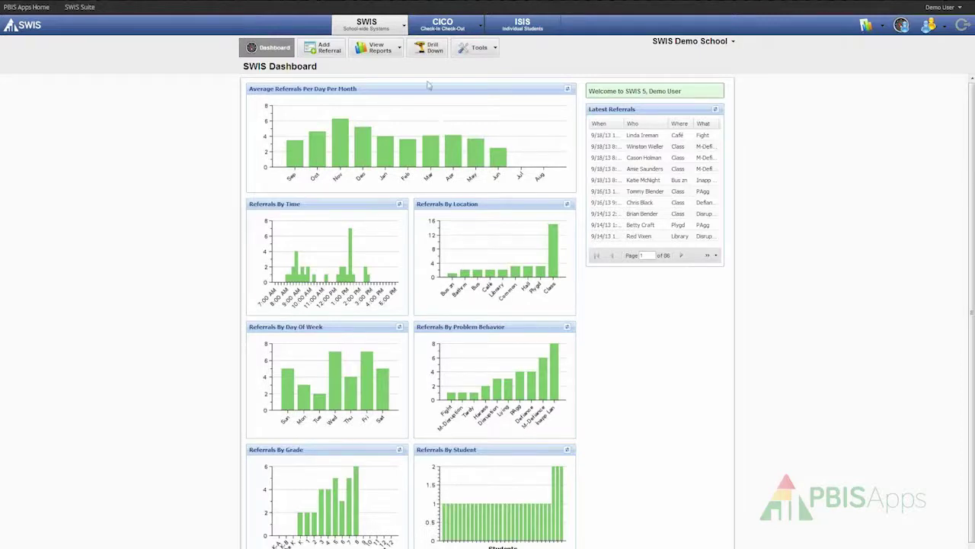
{"action": "left_click", "coordinate": [428, 50]}
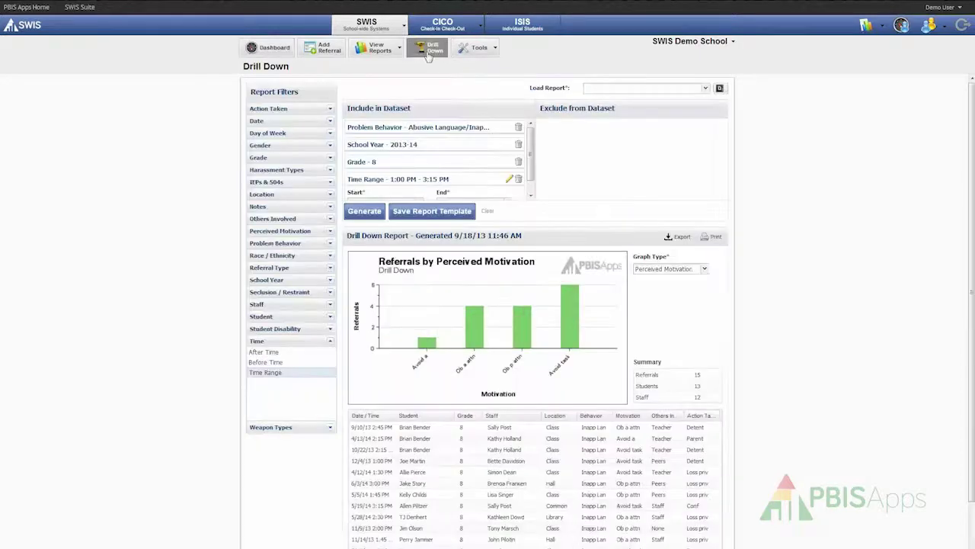